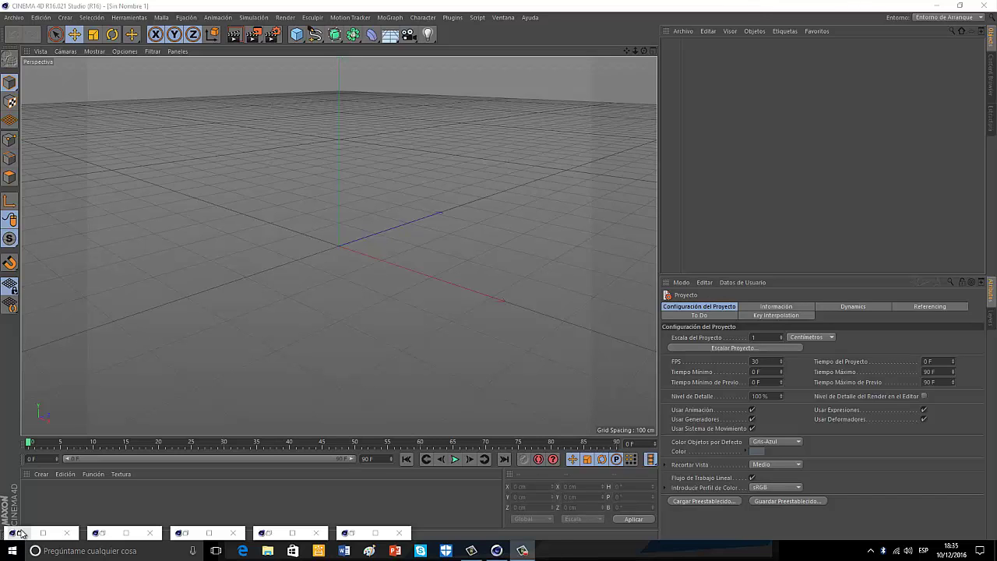
# Merge the lolbit model from the Content Browser into the empty scene.
pyautogui.click(21, 533)
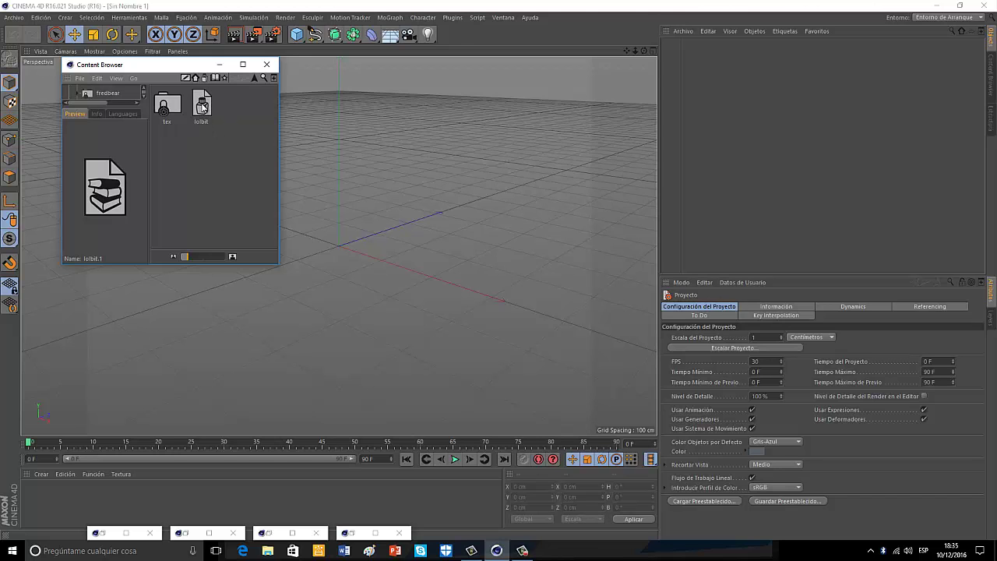
pyautogui.doubleClick(202, 106)
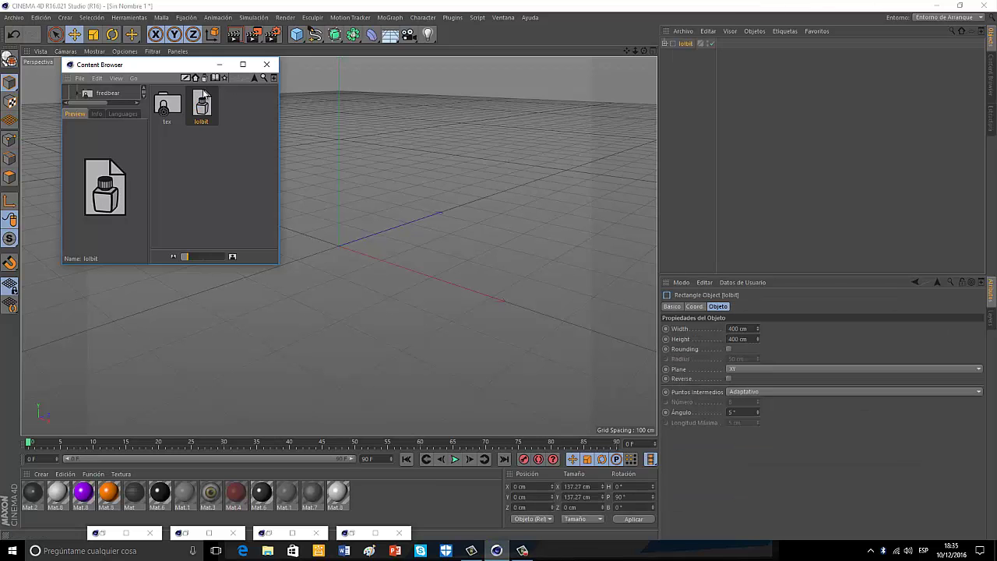
pyautogui.click(220, 66)
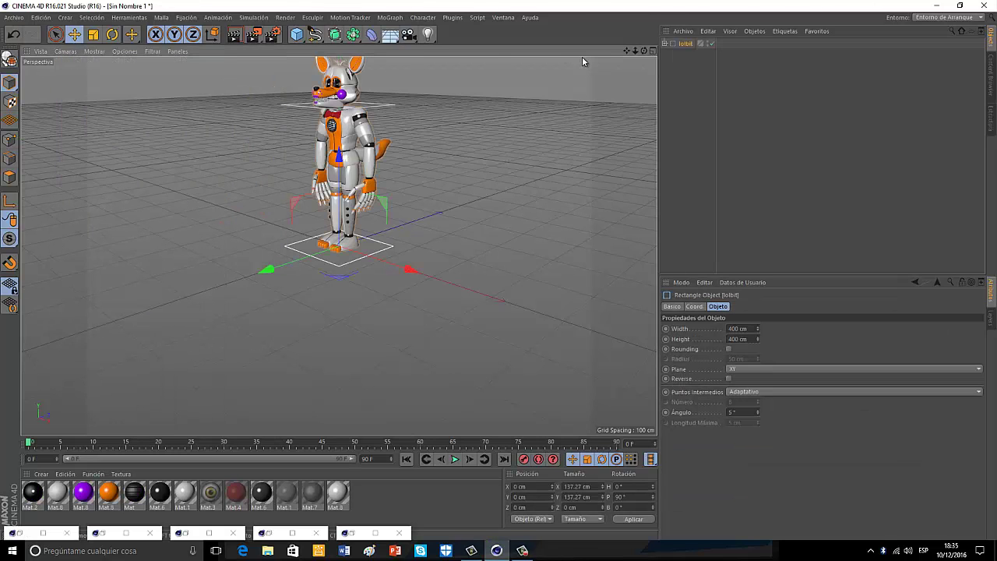
# Zoom and orbit the viewport so Lolbit fills the view.
pyautogui.moveTo(639, 52); pyautogui.dragTo(499, 269)
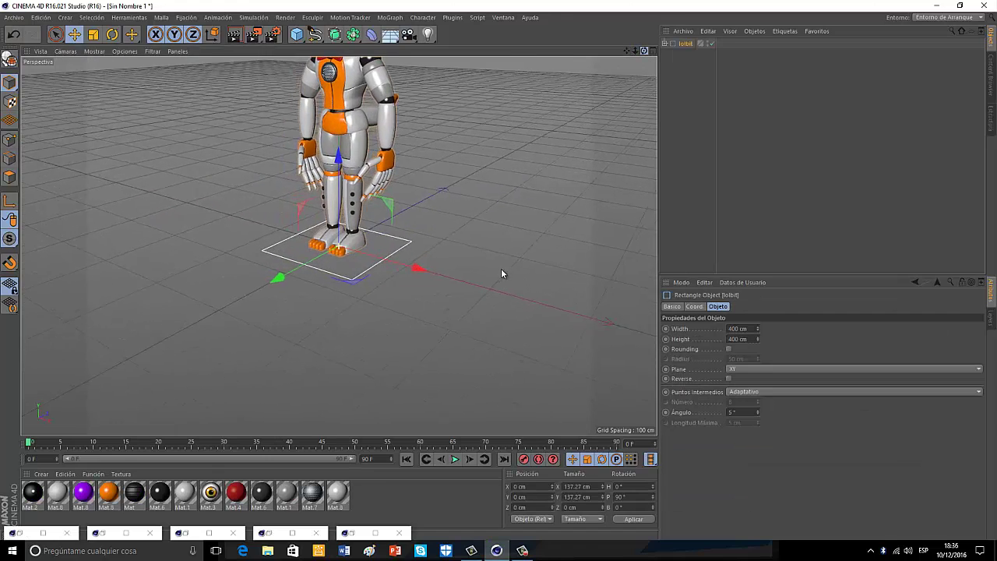
pyautogui.moveTo(629, 52); pyautogui.dragTo(498, 271)
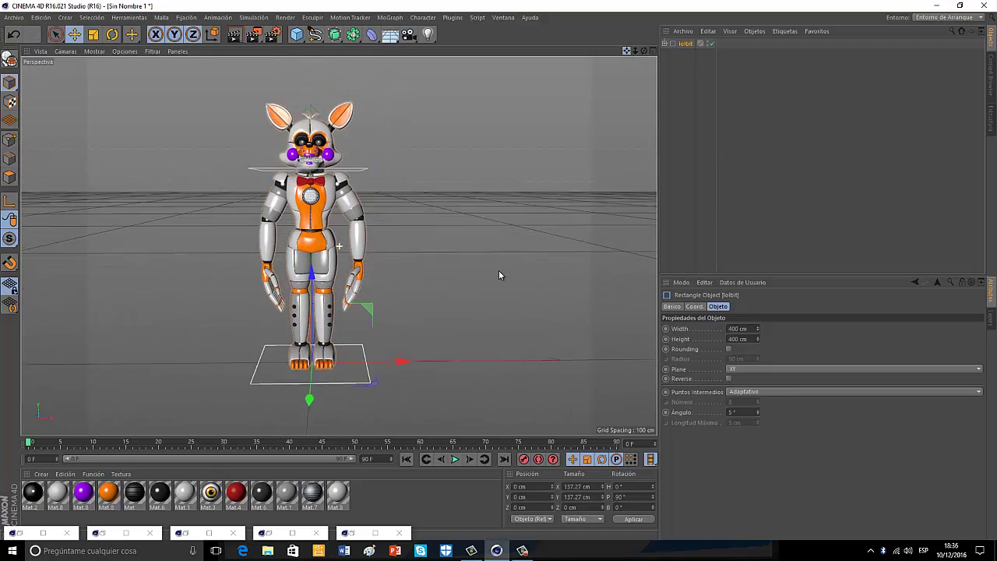
pyautogui.scroll(1, 312, 267)
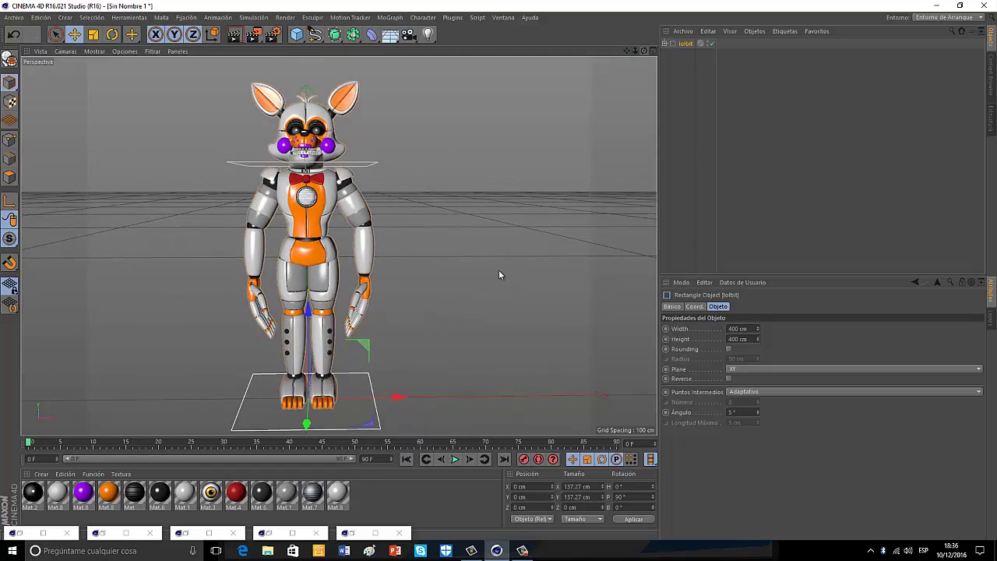
pyautogui.keyDown('alt'); pyautogui.moveTo(499, 270); pyautogui.dragTo(503, 272); pyautogui.keyUp('alt')
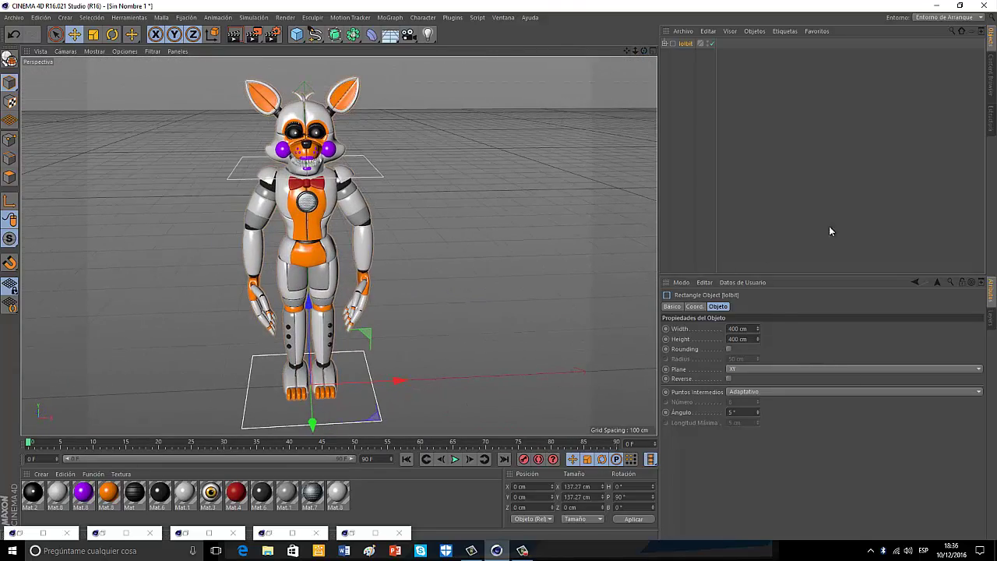
# Hide lolbit in the viewport and merge the Bonnet model into the scene.
pyautogui.click(710, 42)
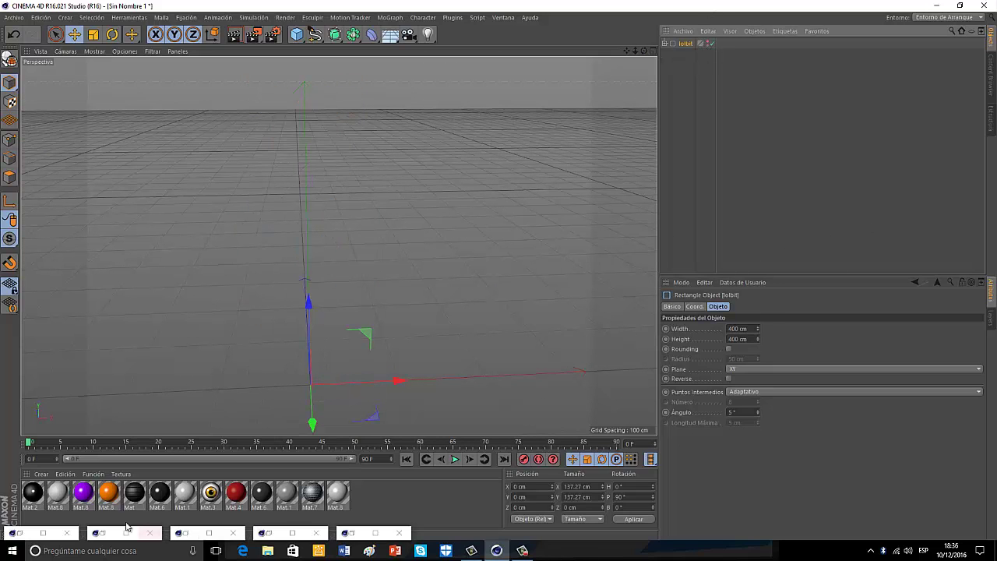
pyautogui.click(103, 535)
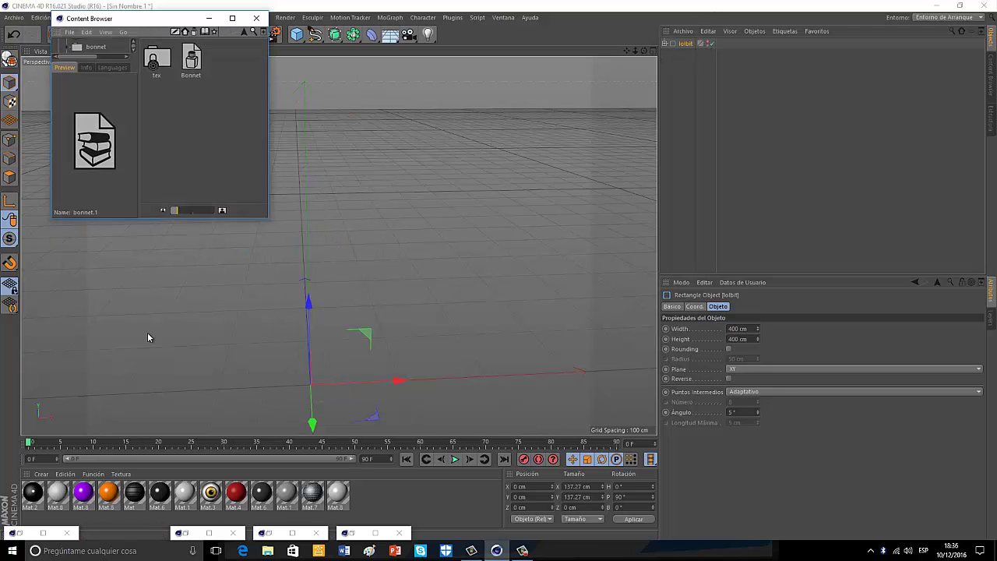
pyautogui.doubleClick(193, 61)
pyautogui.click(208, 18)
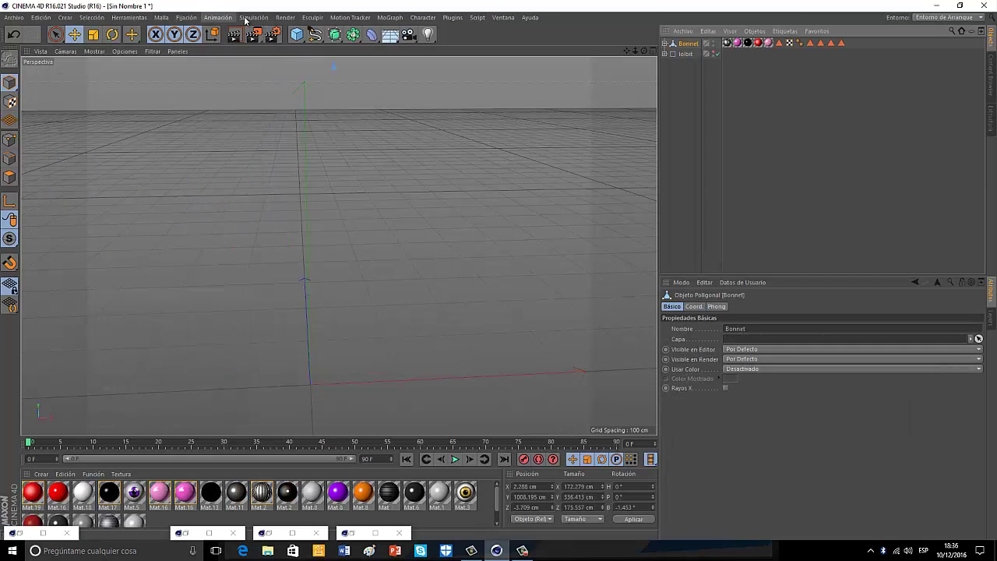
# Frame Bonnet in the view and move it down toward the ground.
pyautogui.scroll(-3, 499, 273)
pyautogui.scroll(-2, 498, 273)
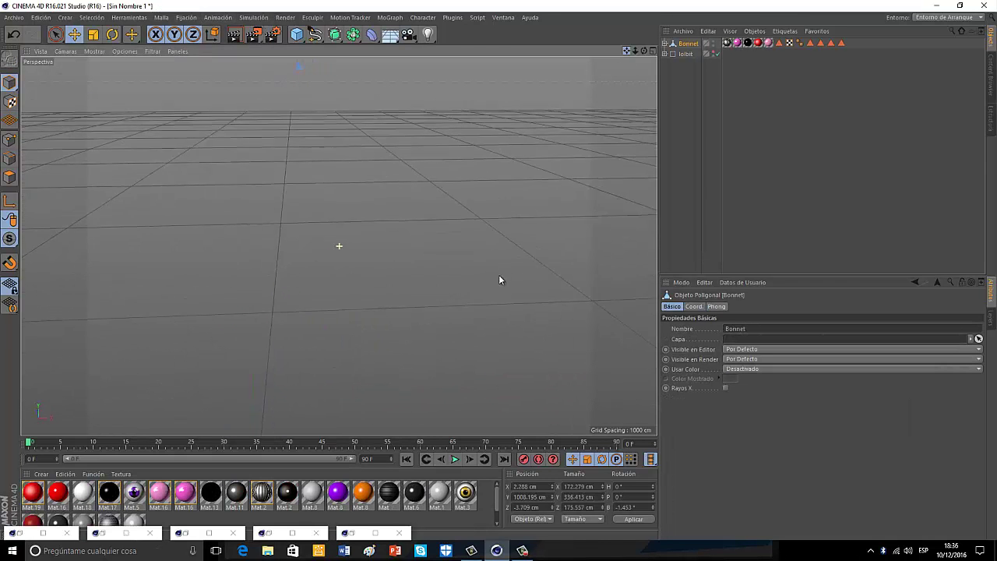
pyautogui.scroll(-2, 499, 274)
pyautogui.scroll(-3, 495, 278)
pyautogui.press('o')
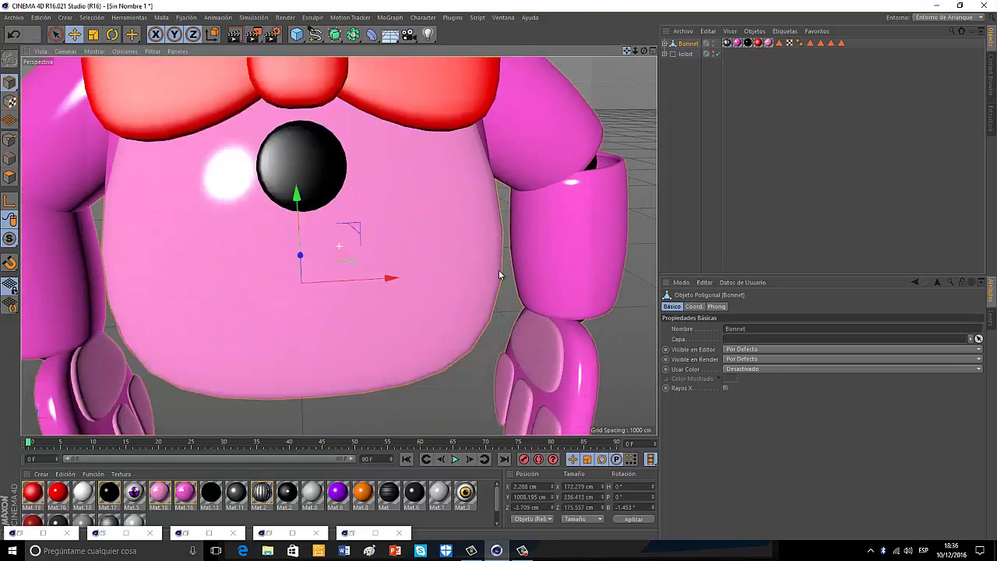
pyautogui.scroll(-5, 499, 273)
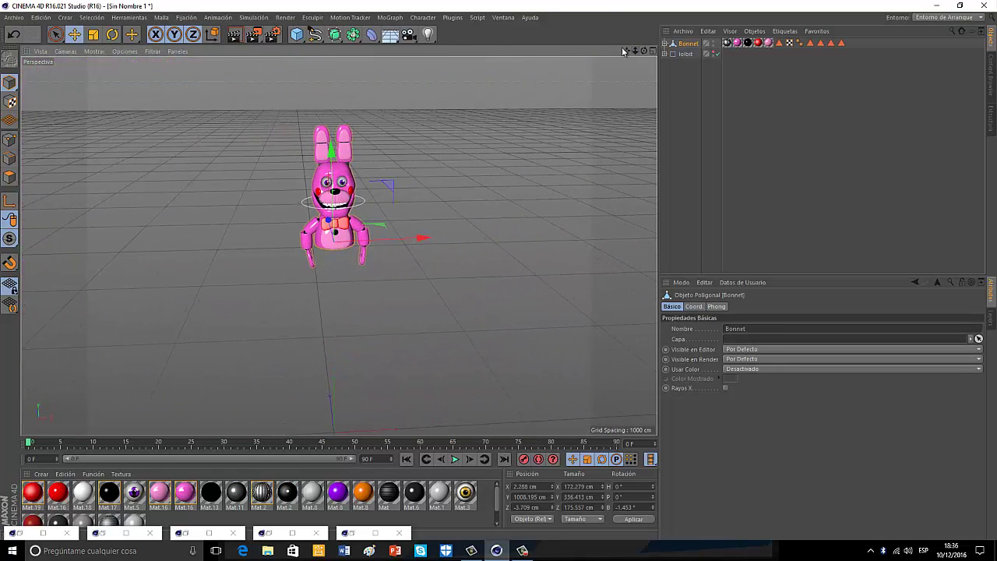
pyautogui.moveTo(332, 160); pyautogui.dragTo(328, 276)
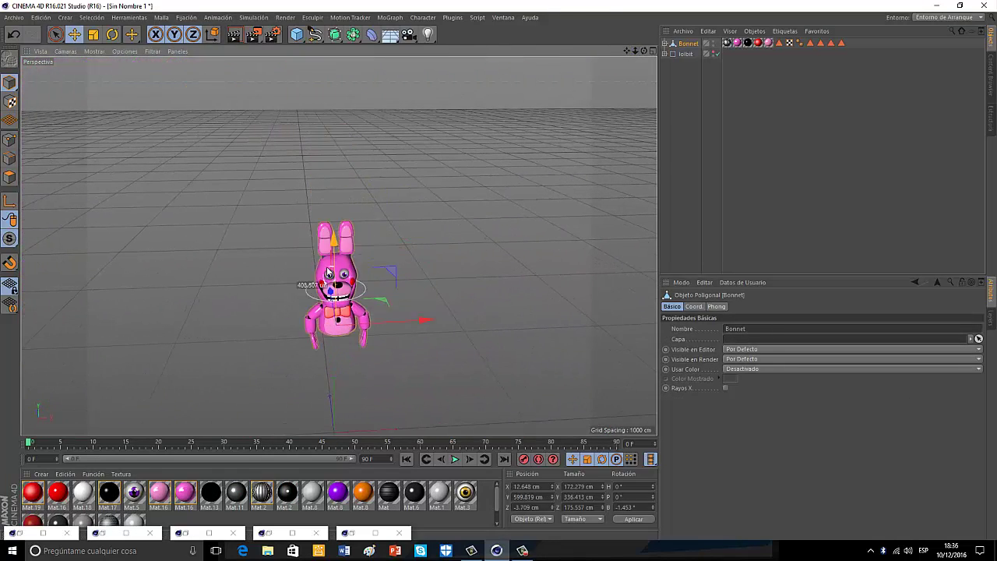
# From a rear view, tilt Bonnet's Mascara head backward, then undo the rotation.
pyautogui.scroll(1, 332, 374)
pyautogui.scroll(3, 332, 367)
pyautogui.scroll(2, 332, 365)
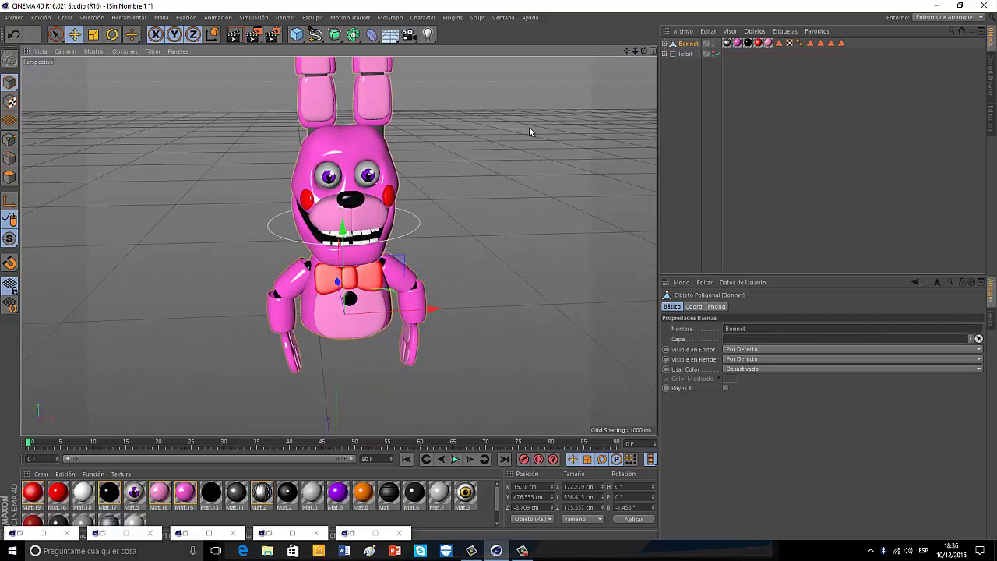
pyautogui.keyDown('alt'); pyautogui.moveTo(498, 269); pyautogui.dragTo(498, 269); pyautogui.keyUp('alt')
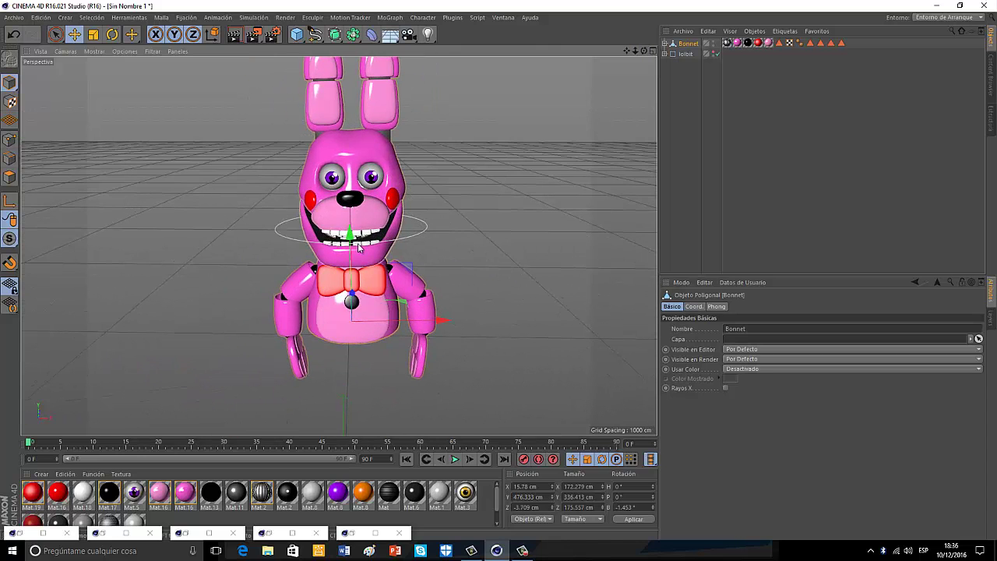
pyautogui.click(349, 165)
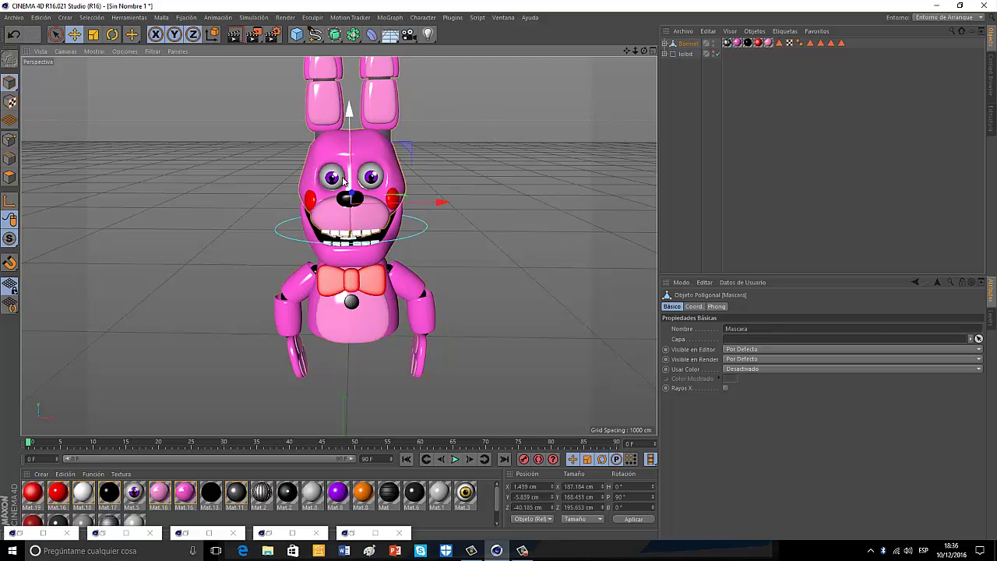
pyautogui.click(111, 36)
pyautogui.moveTo(351, 148); pyautogui.dragTo(358, 98)
pyautogui.click(13, 34)
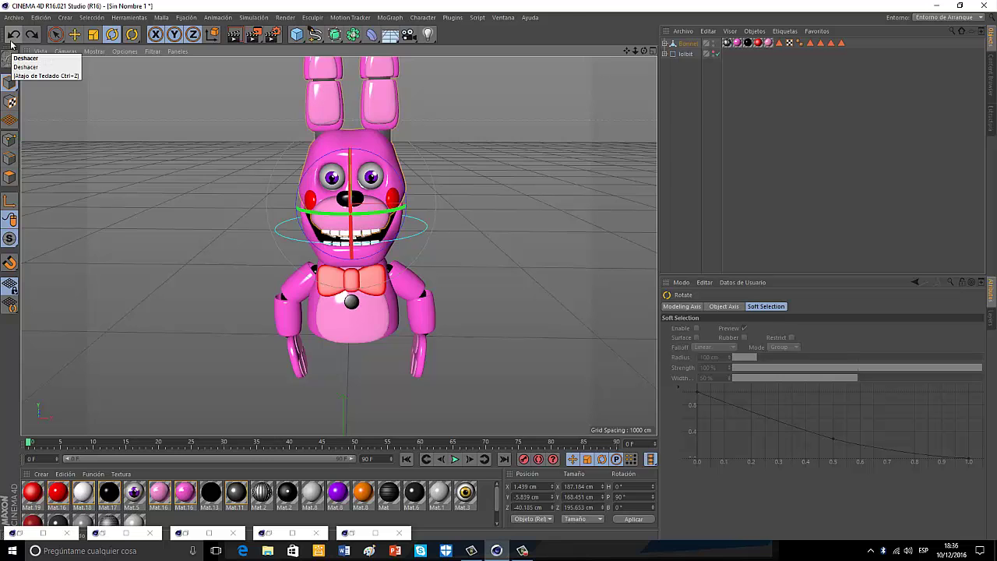
# Hide Bonnet in the viewport and merge the alma niño.1 model into the scene.
pyautogui.click(184, 534)
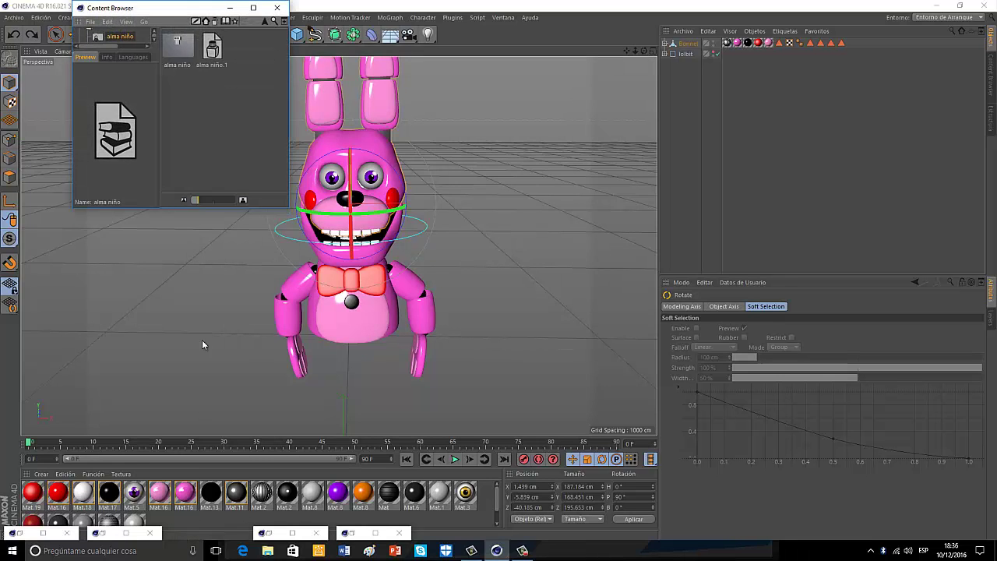
pyautogui.click(712, 42)
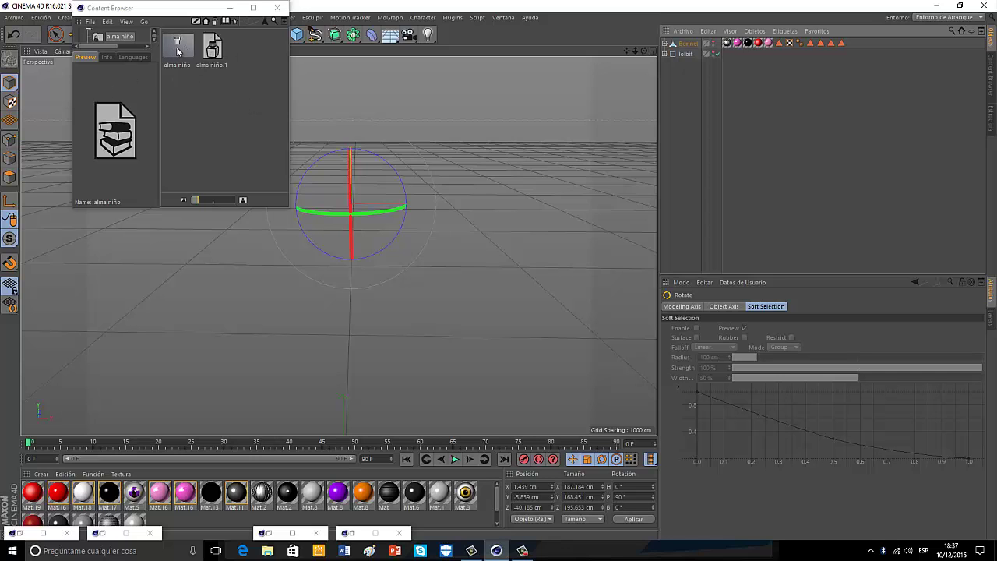
pyautogui.doubleClick(212, 51)
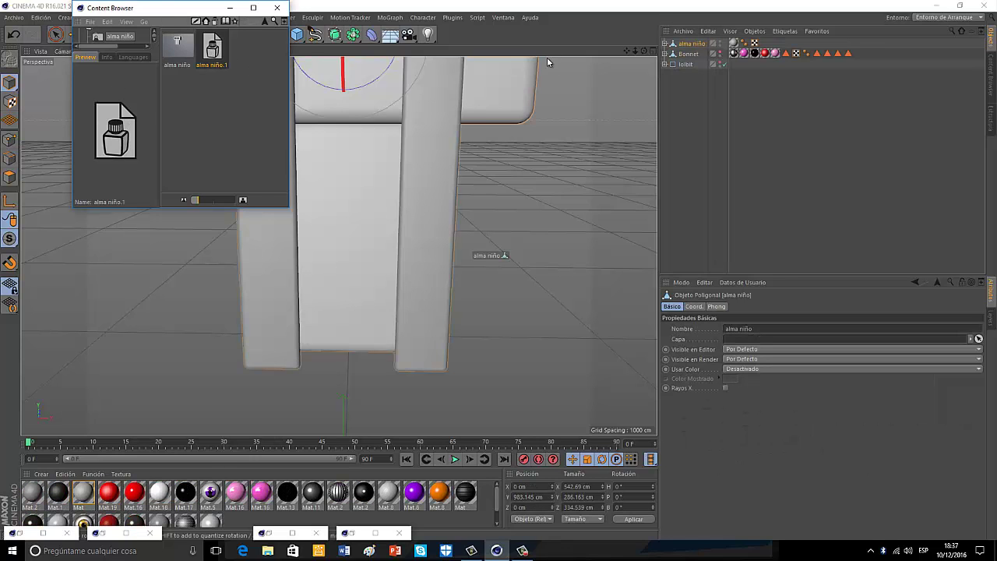
pyautogui.click(230, 8)
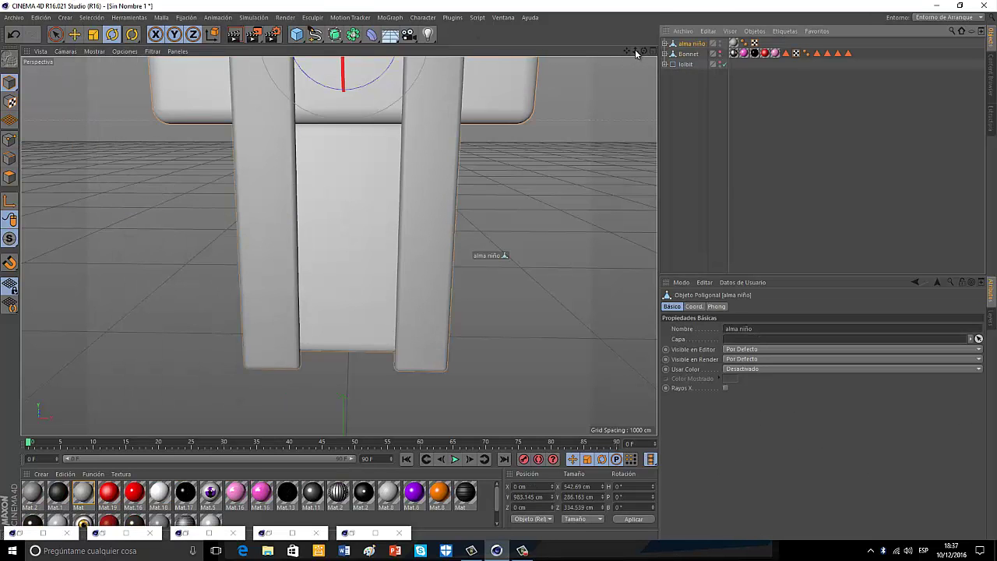
# Try enlarging alma niño, undo the scaling, and hide it in the viewport.
pyautogui.moveTo(636, 53)
pyautogui.mouseDown()
pyautogui.moveTo(497, 286)
pyautogui.moveTo(464, 62)
pyautogui.mouseUp()
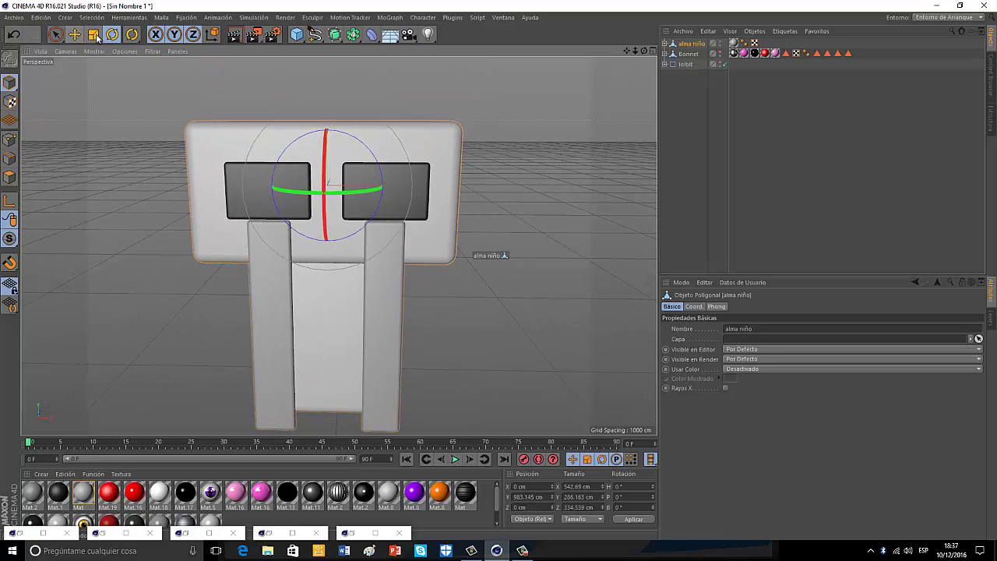
pyautogui.click(93, 35)
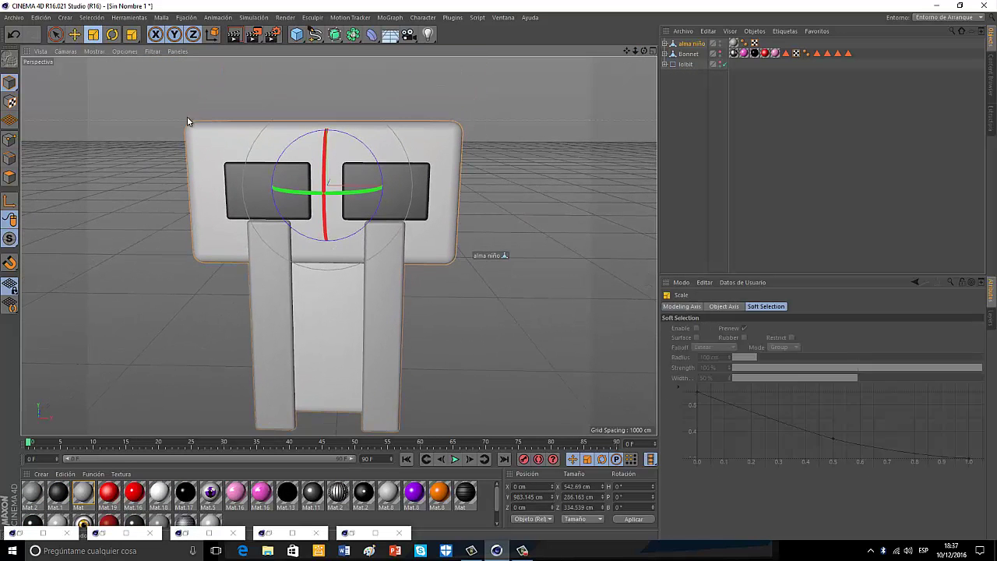
pyautogui.keyDown('alt'); pyautogui.moveTo(457, 167); pyautogui.dragTo(511, 145, button='right'); pyautogui.keyUp('alt')
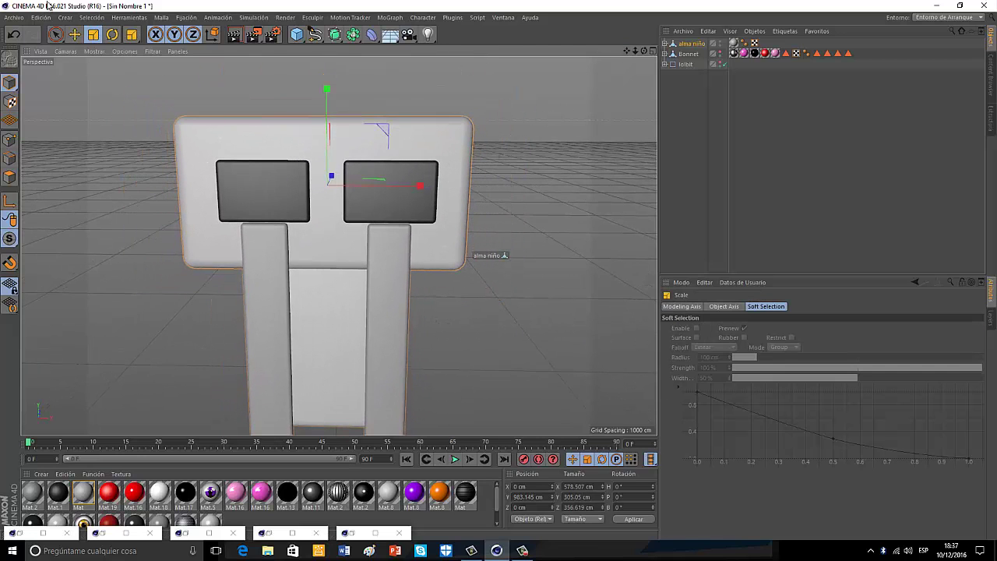
pyautogui.click(14, 35)
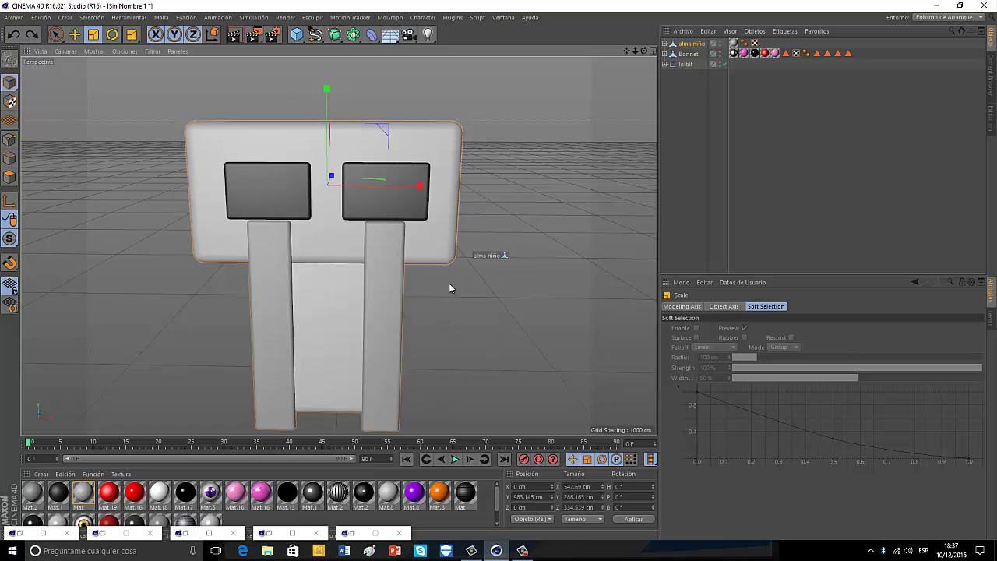
pyautogui.click(721, 43)
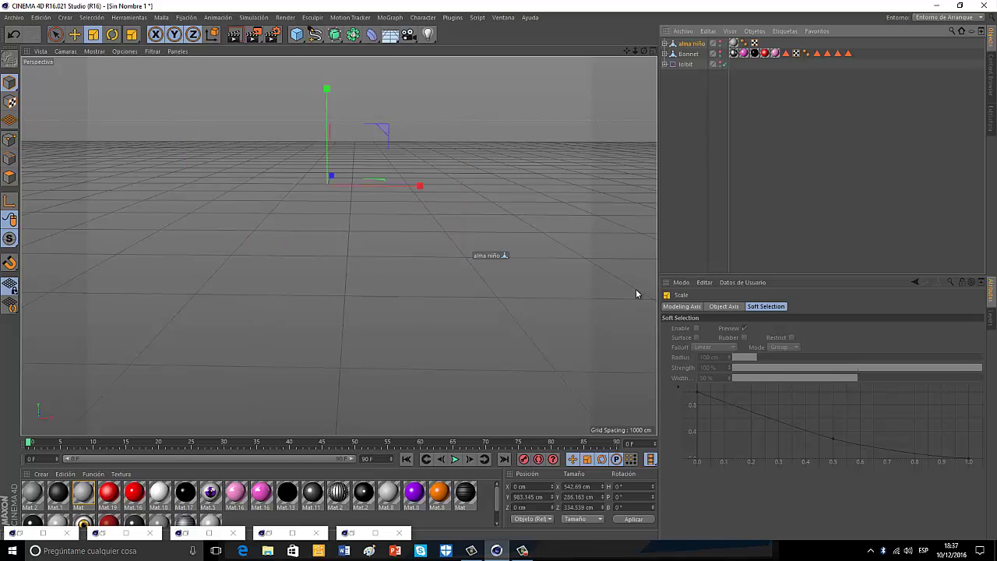
# Merge the fredbear model into the scene and view it from the side.
pyautogui.click(270, 534)
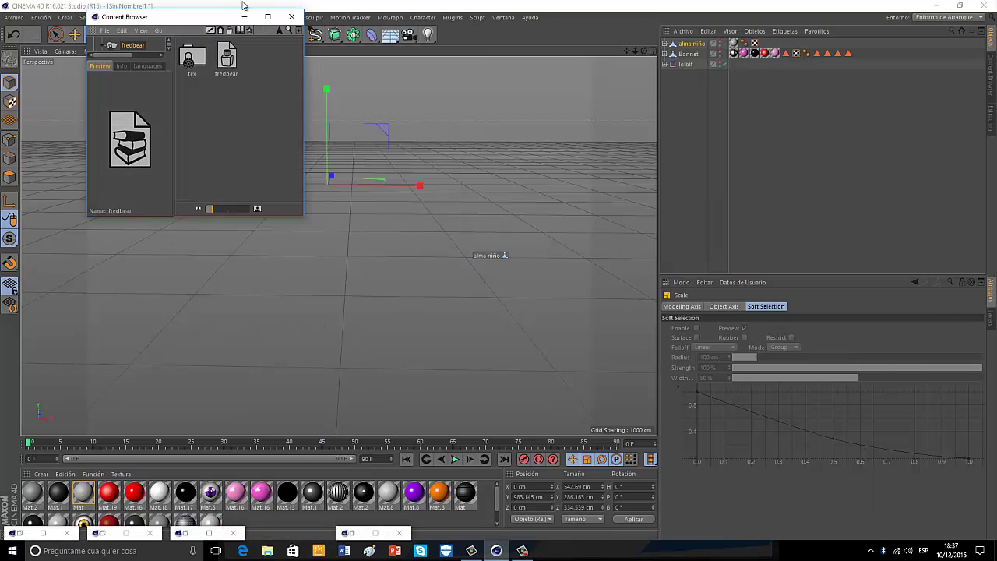
pyautogui.doubleClick(226, 59)
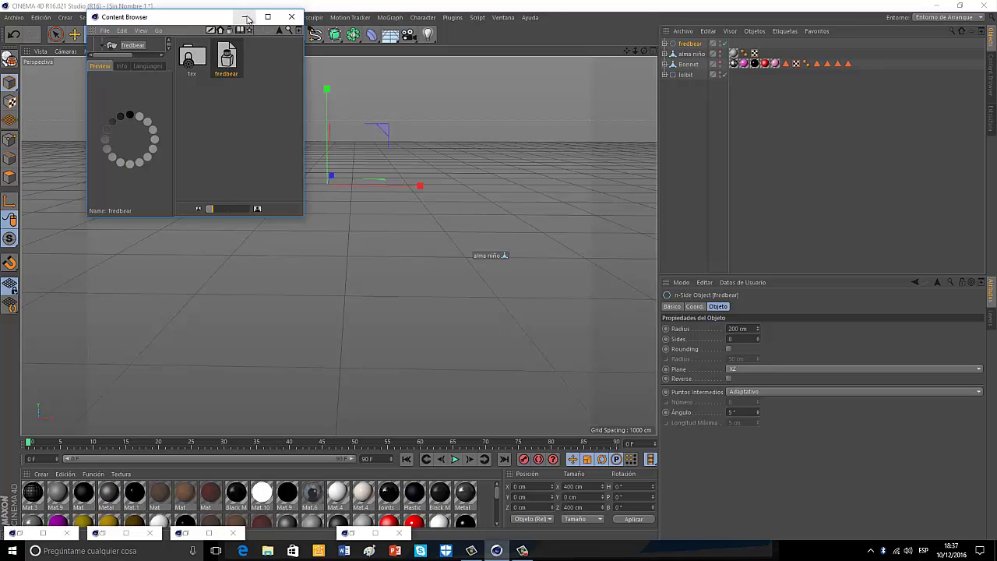
pyautogui.click(246, 17)
pyautogui.moveTo(644, 51)
pyautogui.mouseDown()
pyautogui.moveTo(490, 272)
pyautogui.moveTo(519, 271)
pyautogui.moveTo(492, 261)
pyautogui.moveTo(510, 280)
pyautogui.moveTo(500, 269)
pyautogui.mouseUp()
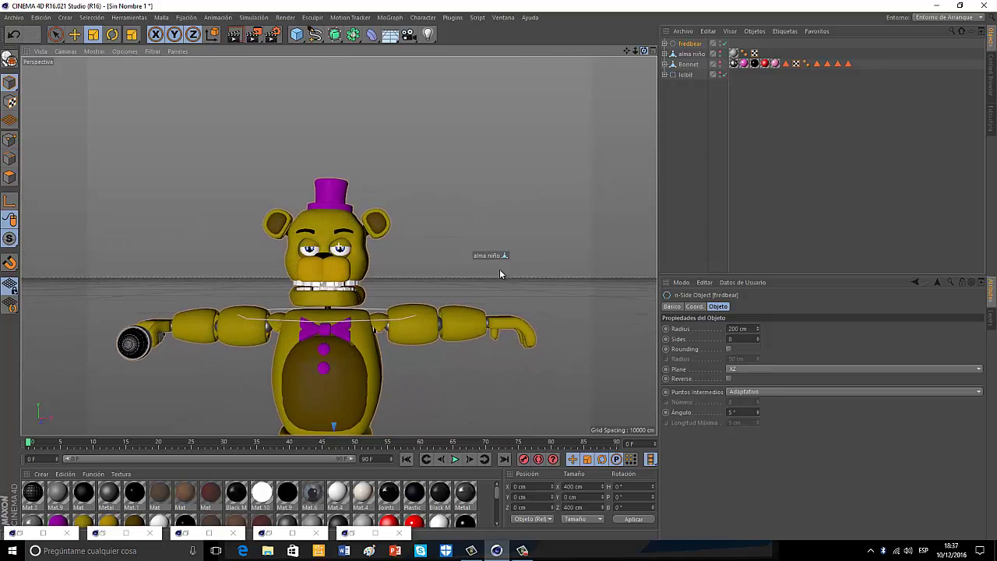
pyautogui.scroll(2, 314, 295)
pyautogui.scroll(3, 314, 295)
pyautogui.scroll(-2, 314, 295)
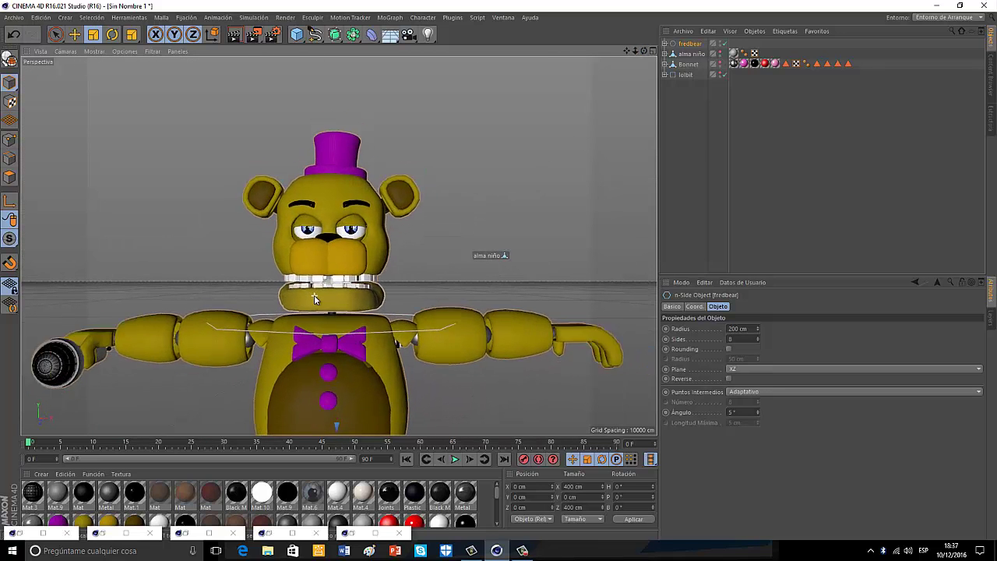
pyautogui.scroll(-1, 315, 295)
# Rotate Fredbear's face mask up to expose the endoskeleton, then undo it.
pyautogui.click(341, 261)
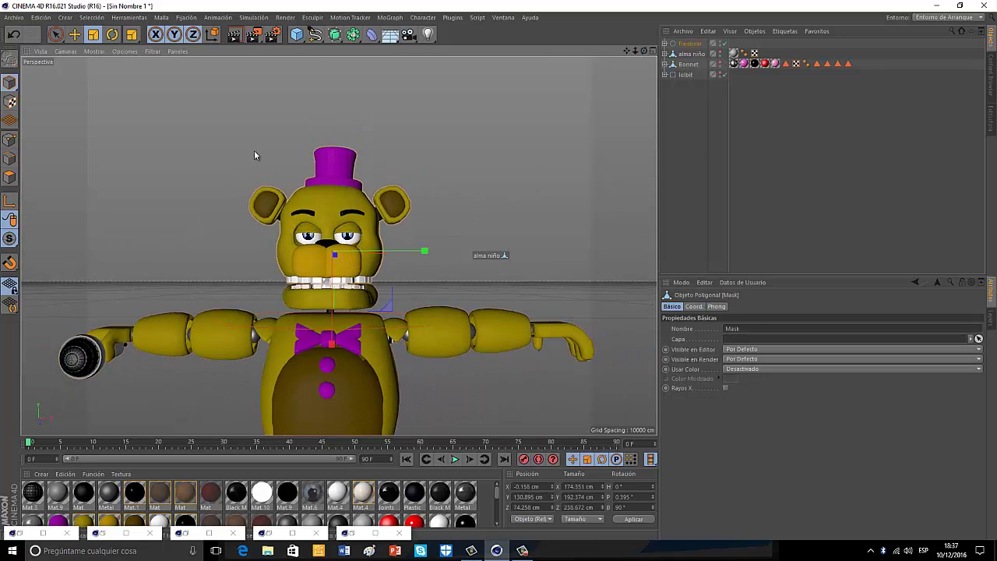
pyautogui.click(111, 34)
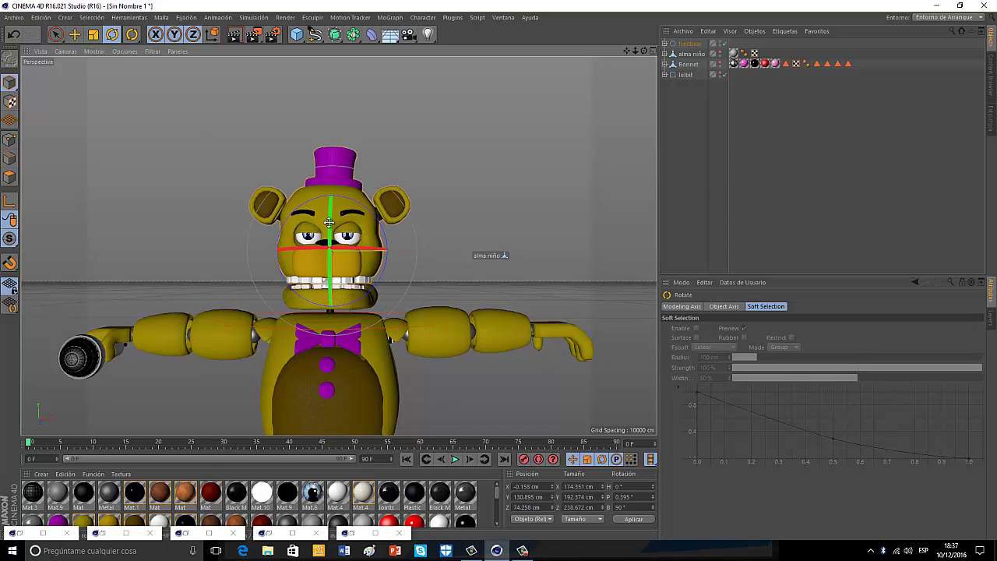
pyautogui.moveTo(329, 223)
pyautogui.mouseDown()
pyautogui.moveTo(354, 105)
pyautogui.moveTo(501, 127)
pyautogui.moveTo(633, 53)
pyautogui.moveTo(492, 270)
pyautogui.mouseUp()
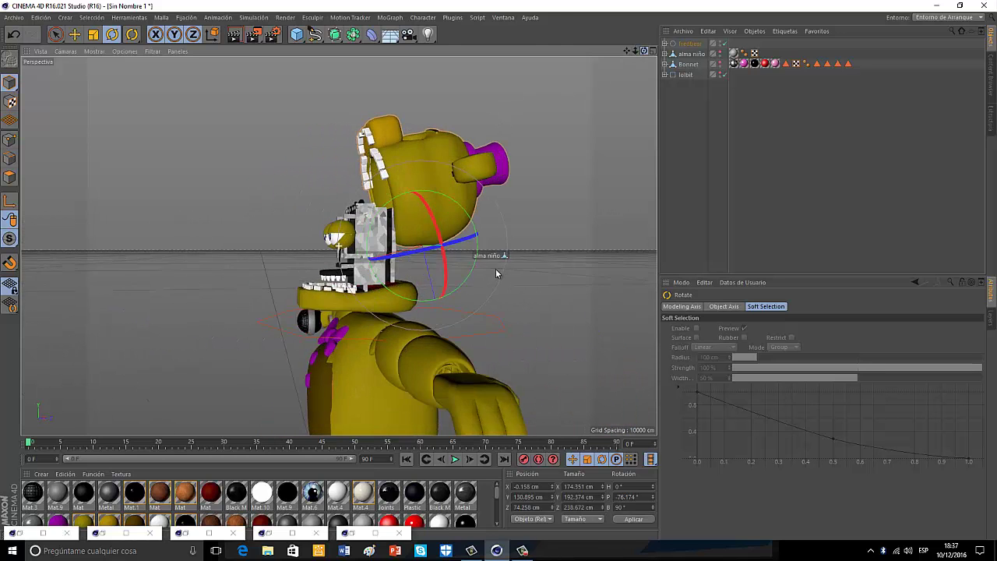
pyautogui.click(12, 36)
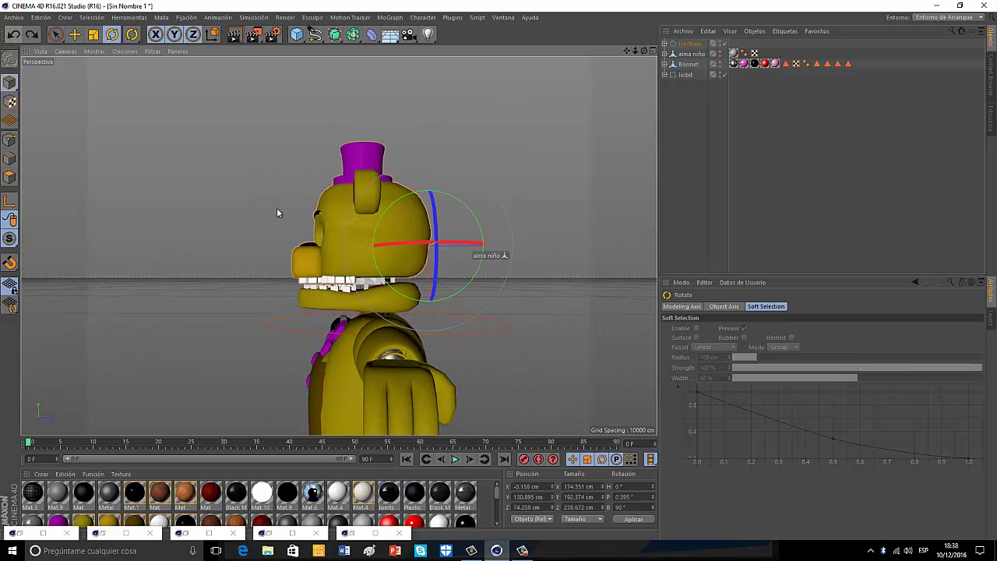
pyautogui.click(665, 44)
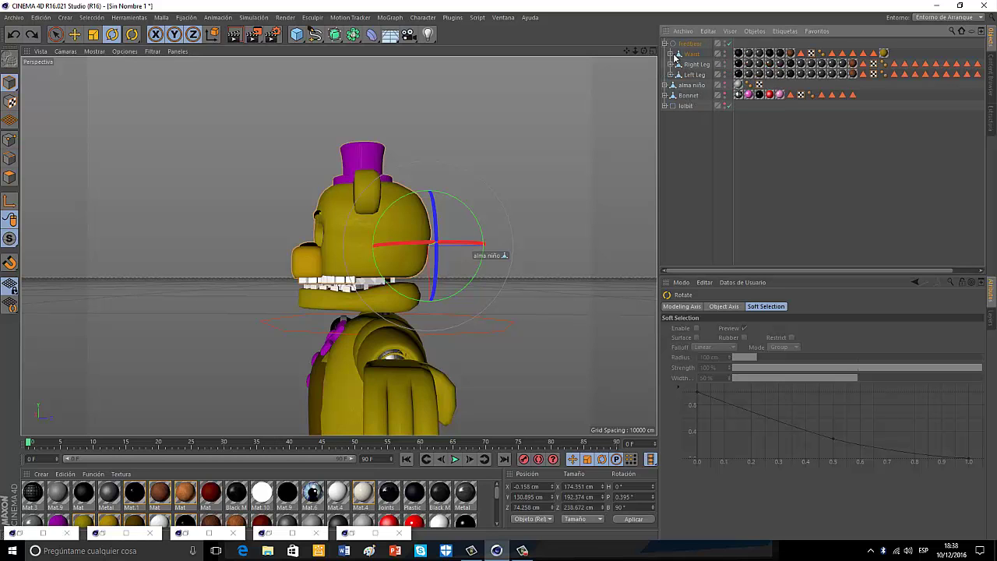
pyautogui.click(670, 54)
pyautogui.click(676, 64)
pyautogui.click(683, 75)
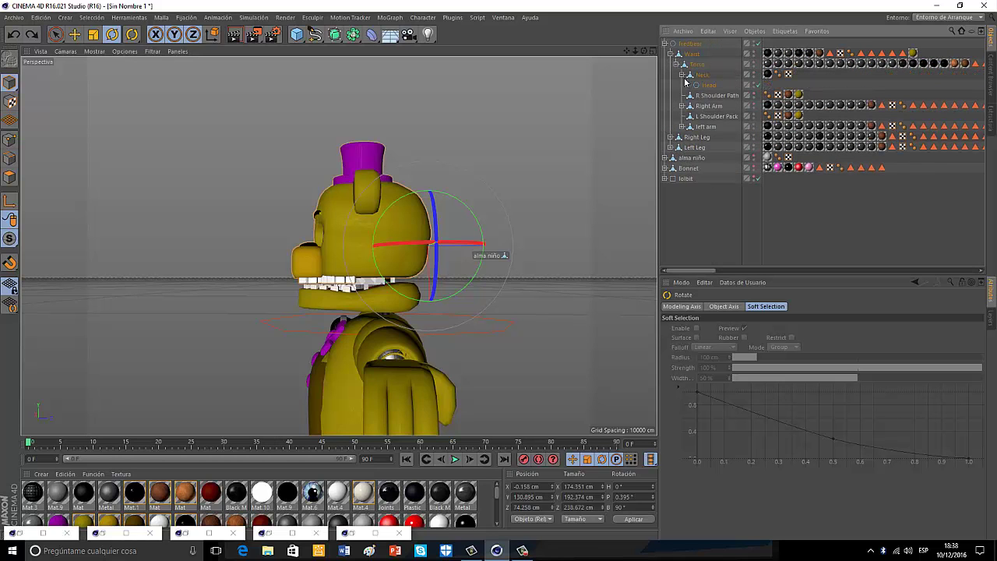
pyautogui.click(689, 85)
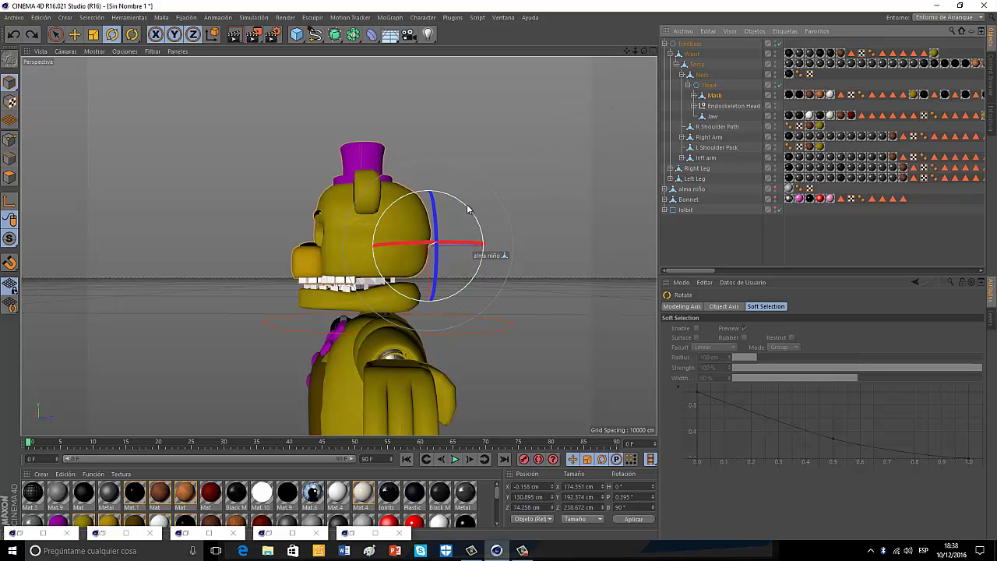
pyautogui.moveTo(467, 207)
pyautogui.mouseDown()
pyautogui.moveTo(499, 279)
pyautogui.moveTo(441, 350)
pyautogui.moveTo(377, 162)
pyautogui.moveTo(439, 307)
pyautogui.moveTo(505, 317)
pyautogui.moveTo(449, 335)
pyautogui.mouseUp()
pyautogui.click(16, 36)
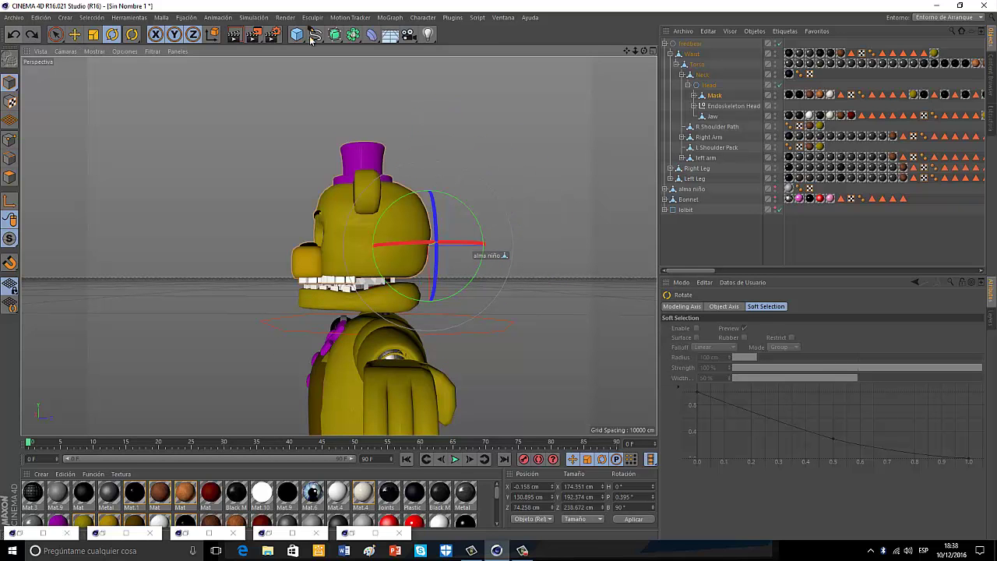
pyautogui.click(665, 44)
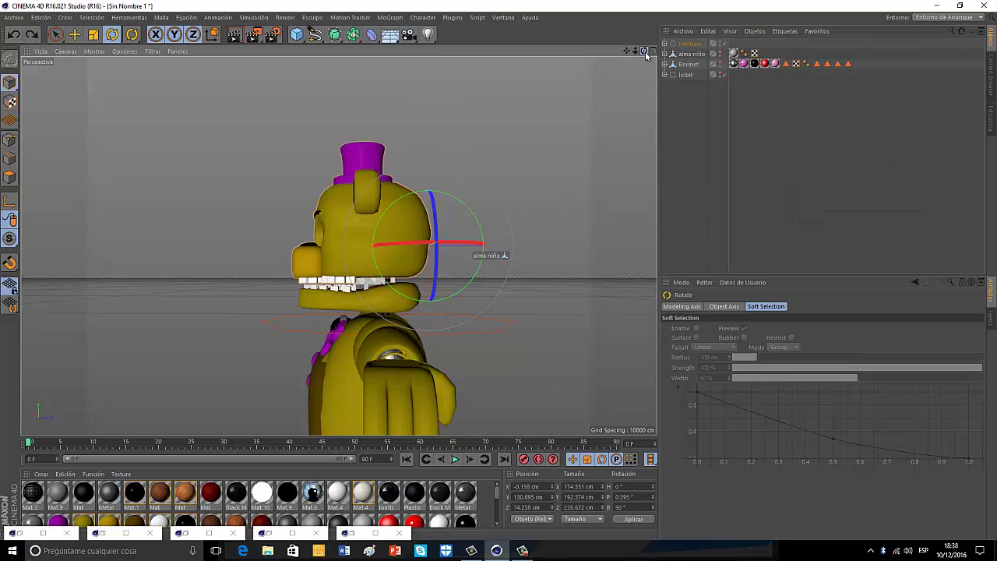
# Rotate Fredbear's jaw open to show the teeth, undo it, and hide Fredbear.
pyautogui.moveTo(507, 273)
pyautogui.keyDown('alt'); pyautogui.mouseDown()
pyautogui.moveTo(516, 276)
pyautogui.moveTo(494, 272)
pyautogui.moveTo(509, 272)
pyautogui.moveTo(504, 262)
pyautogui.mouseUp(); pyautogui.keyUp('alt')
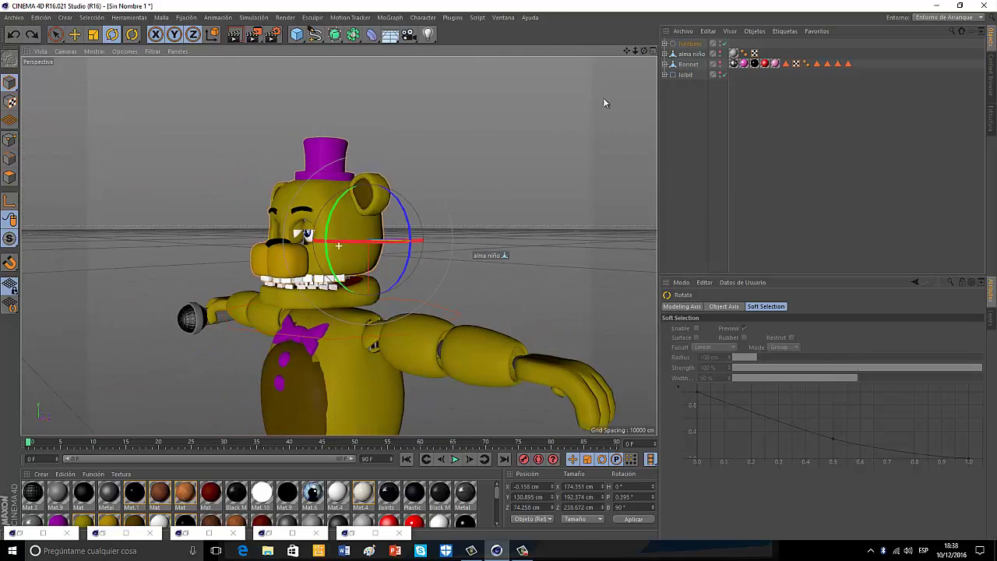
pyautogui.click(288, 292)
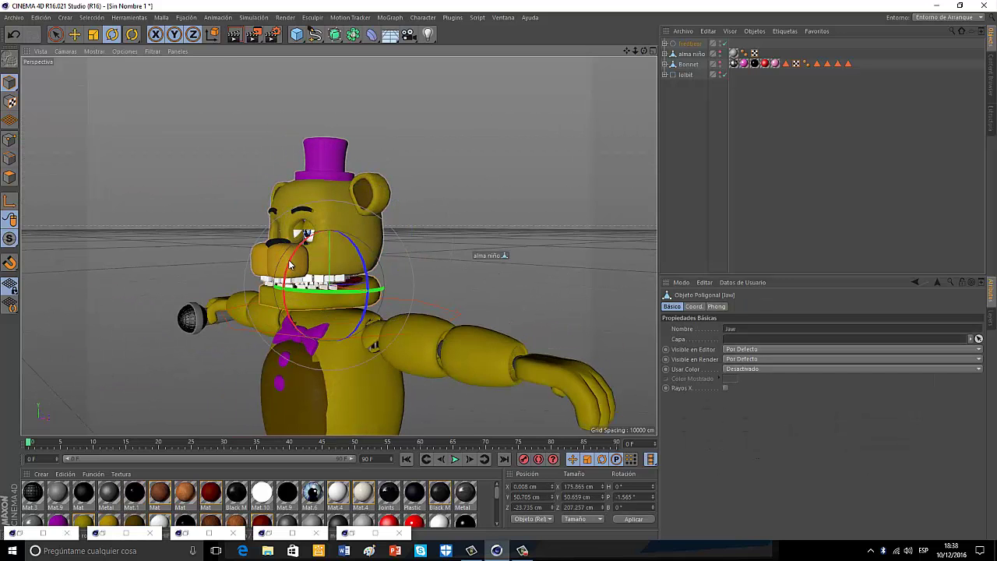
pyautogui.moveTo(288, 265); pyautogui.dragTo(221, 225)
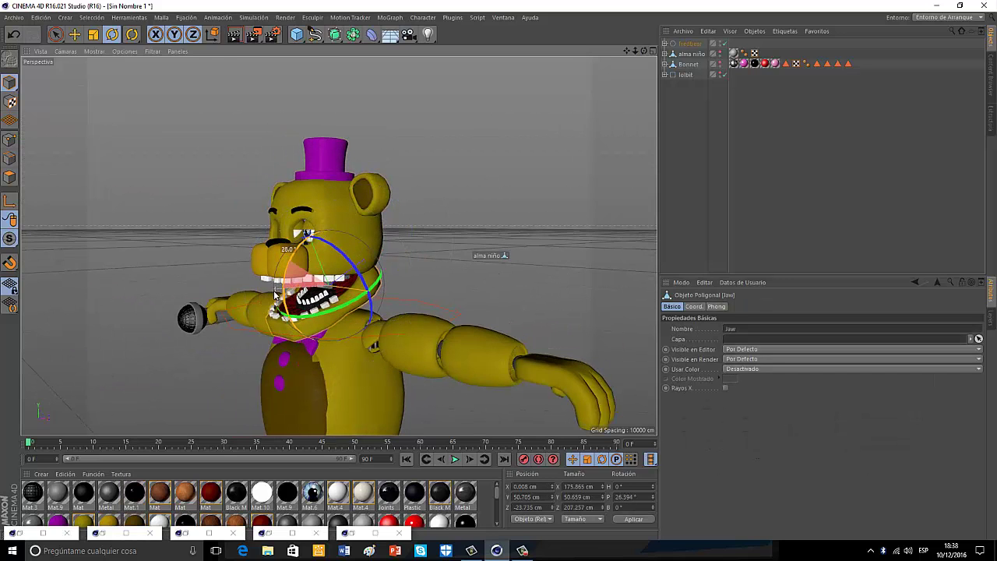
pyautogui.click(12, 35)
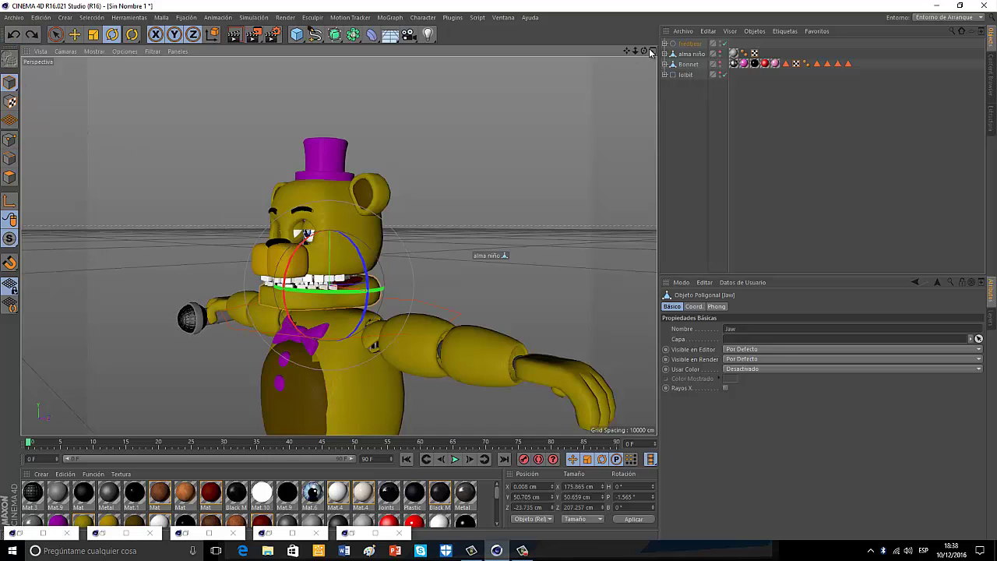
pyautogui.click(721, 46)
# Hide the Fredbear model in the viewport.
pyautogui.click(722, 44)
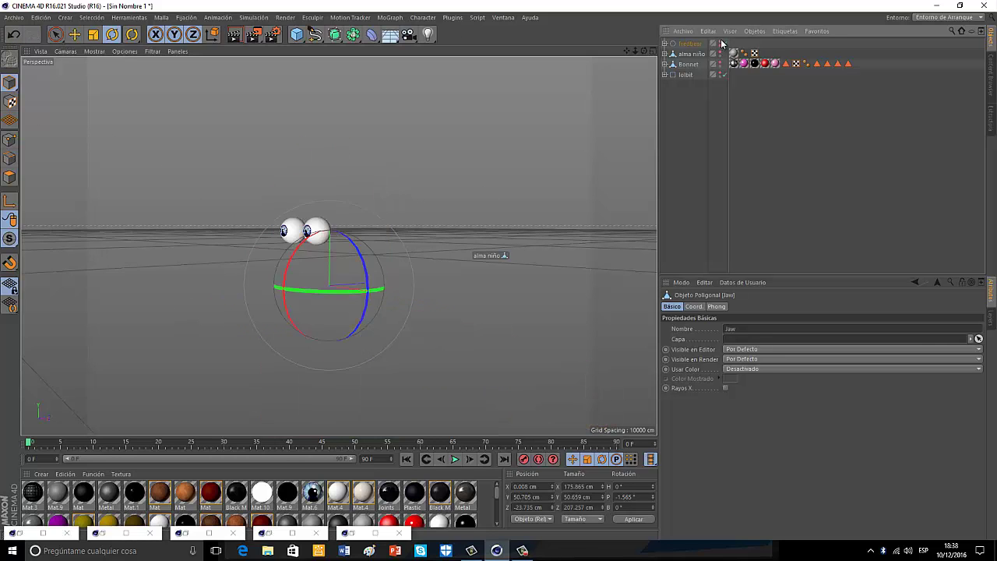
pyautogui.click(722, 45)
pyautogui.click(722, 44)
# Merge the guarda nocturno model from the Content Browser into the scene.
pyautogui.click(355, 530)
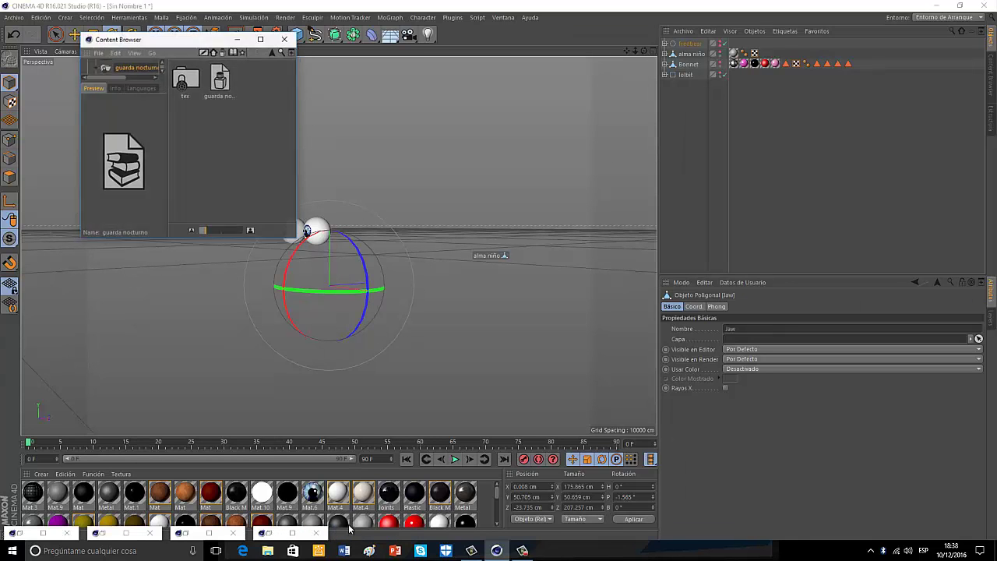
pyautogui.doubleClick(222, 74)
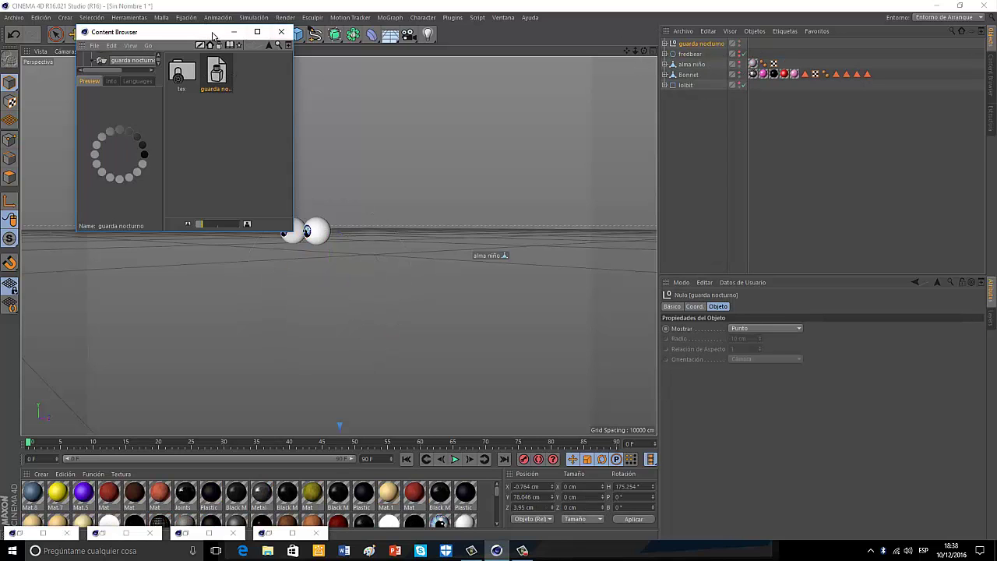
pyautogui.click(233, 31)
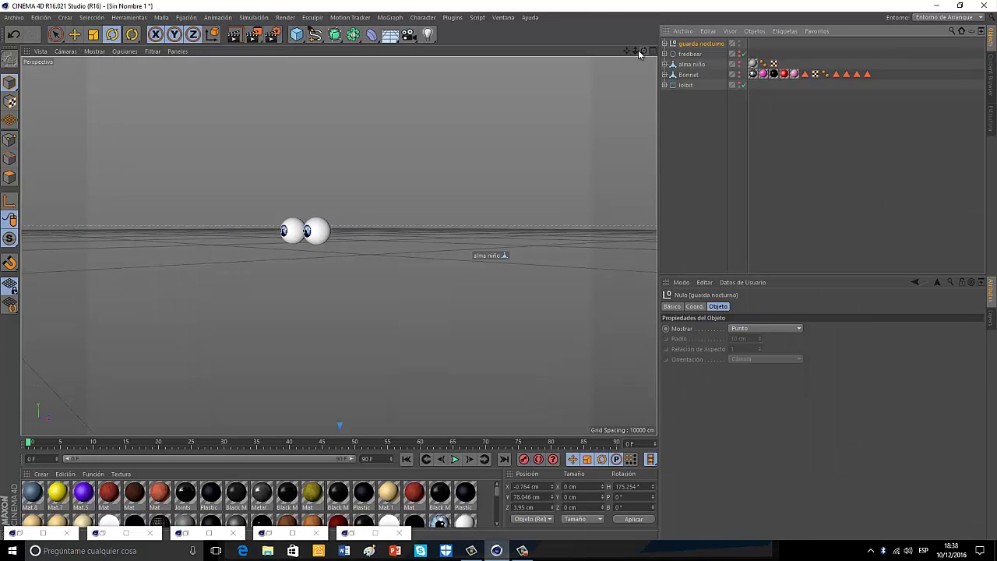
pyautogui.keyDown('alt'); pyautogui.moveTo(500, 275); pyautogui.dragTo(495, 269); pyautogui.keyUp('alt')
# Frame the selected night guard with O and zoom in around the arm.
pyautogui.press('o')
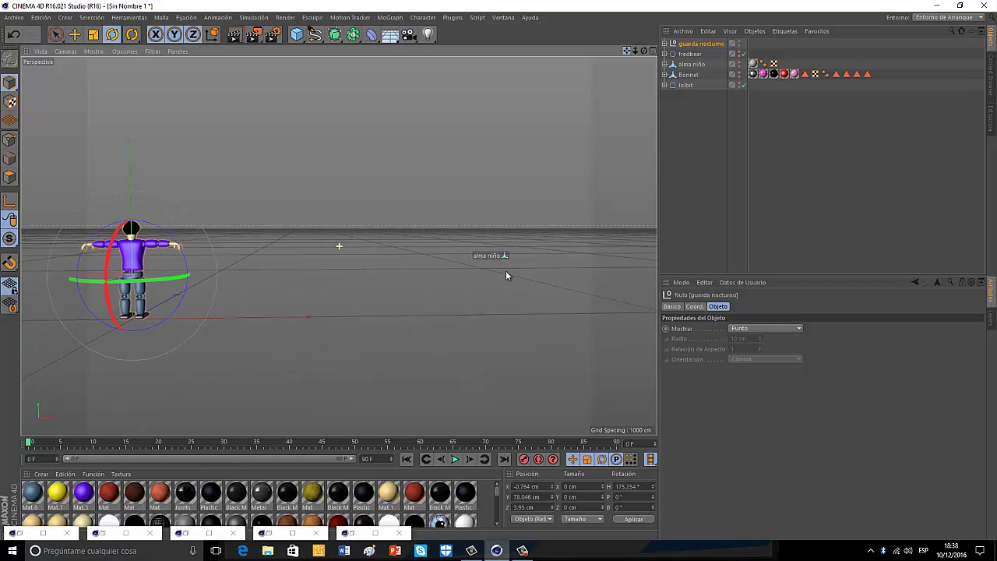
pyautogui.scroll(1, 221, 283)
pyautogui.scroll(1, 221, 283)
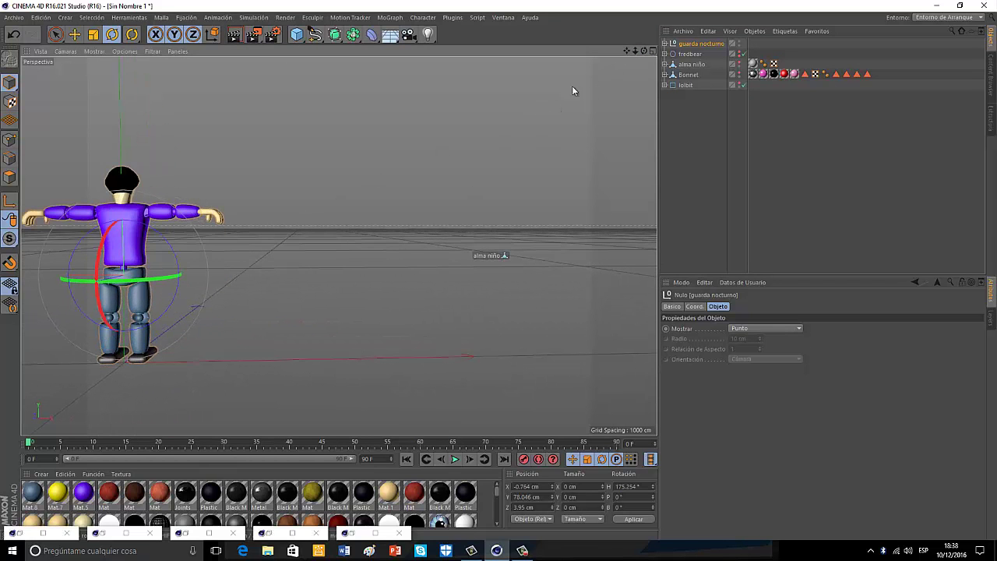
pyautogui.keyDown('alt'); pyautogui.moveTo(490, 278); pyautogui.dragTo(500, 269); pyautogui.keyUp('alt')
pyautogui.scroll(3, 499, 269)
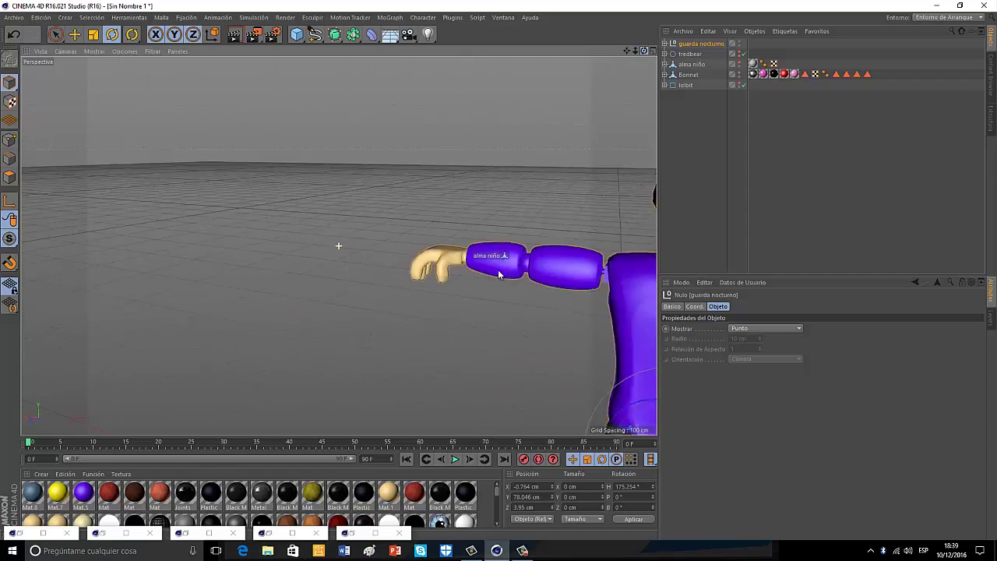
pyautogui.scroll(-3, 494, 269)
pyautogui.scroll(1, 500, 261)
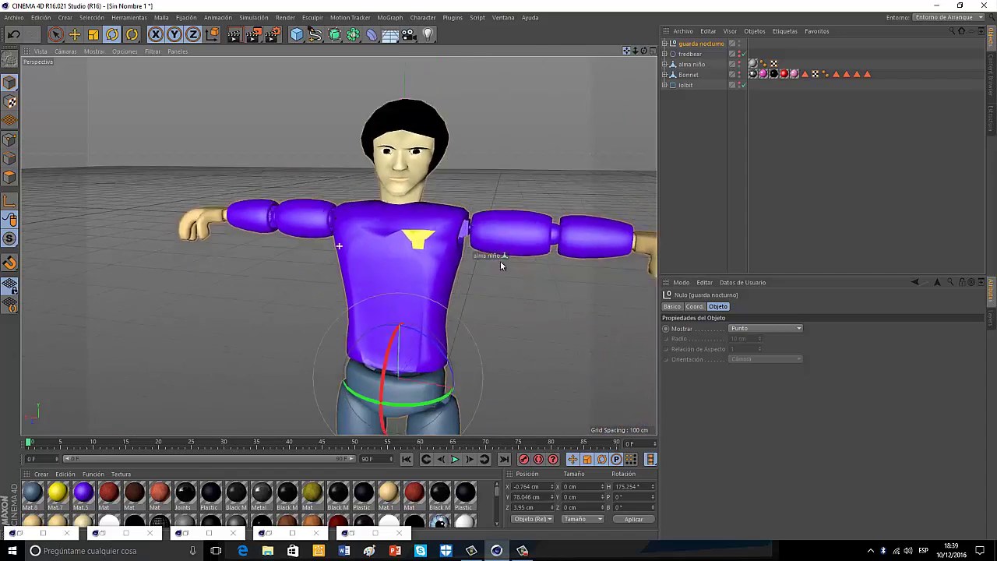
pyautogui.scroll(2, 491, 264)
pyautogui.scroll(2, 495, 271)
pyautogui.scroll(-2, 495, 271)
pyautogui.scroll(-1, 502, 272)
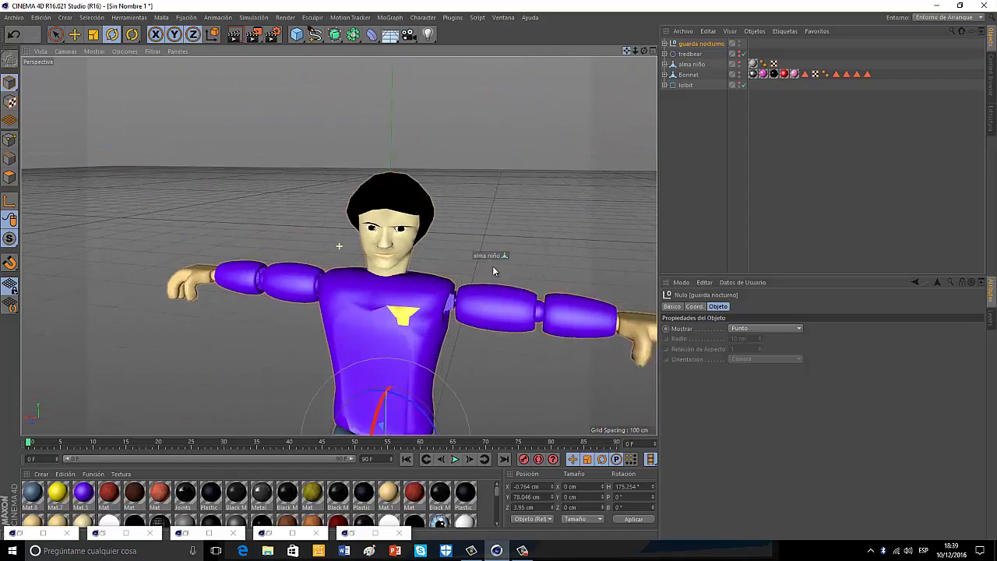
pyautogui.scroll(1, 498, 270)
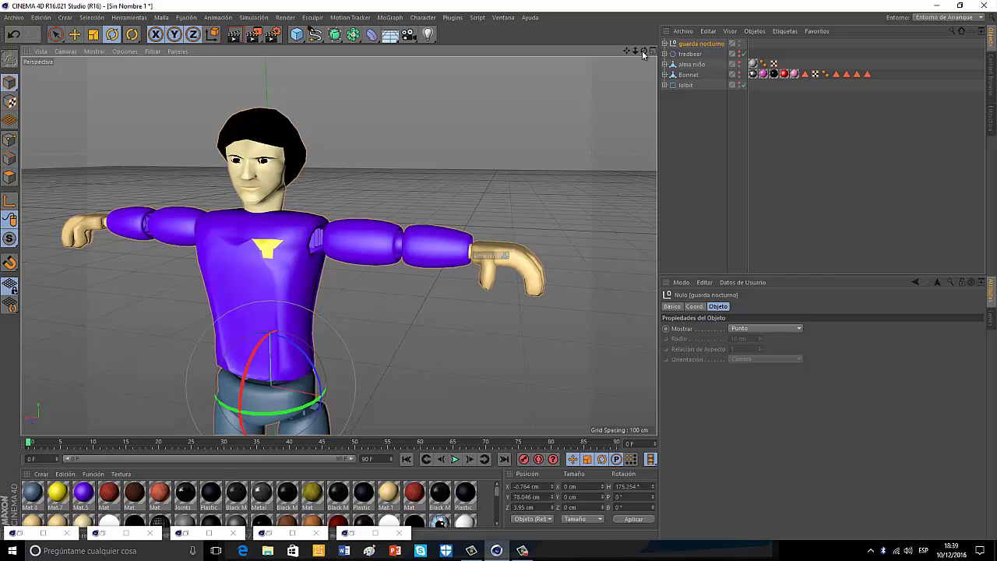
# Orbit to face the guard front-on and pan so the whole figure fits.
pyautogui.keyDown('alt'); pyautogui.moveTo(503, 269); pyautogui.dragTo(499, 270); pyautogui.keyUp('alt')
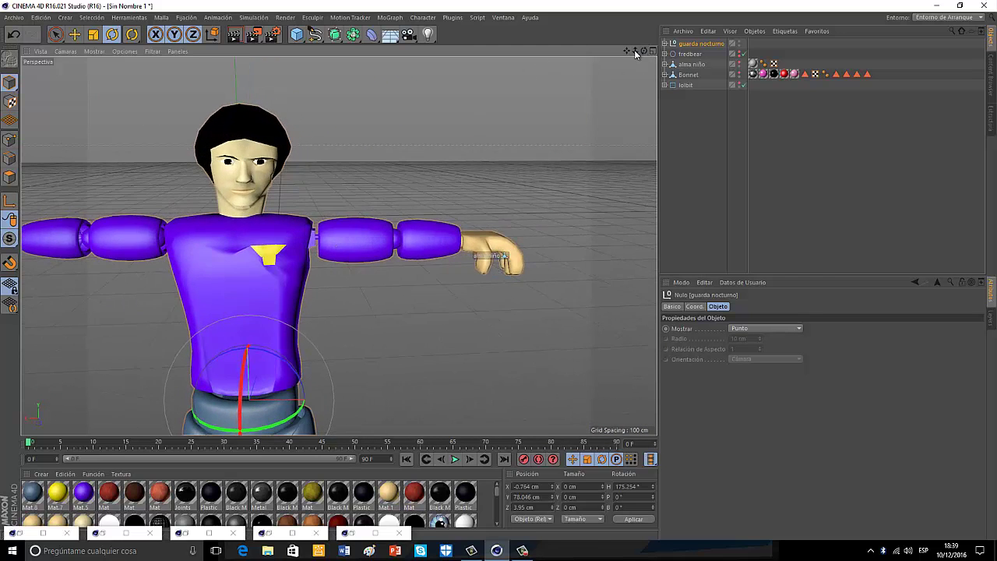
pyautogui.scroll(-2, 499, 271)
pyautogui.scroll(-3, 499, 271)
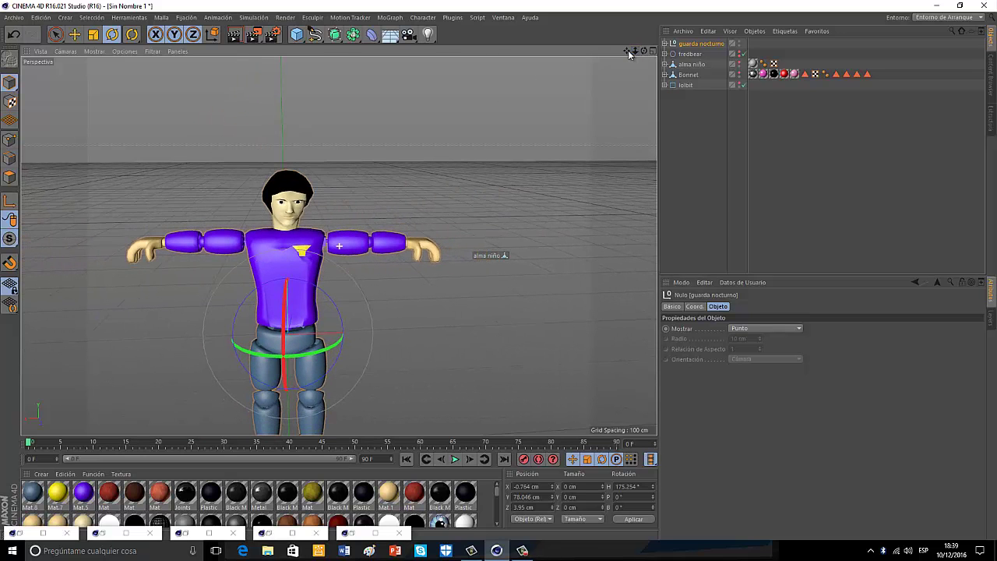
pyautogui.moveTo(627, 51); pyautogui.dragTo(339, 245)
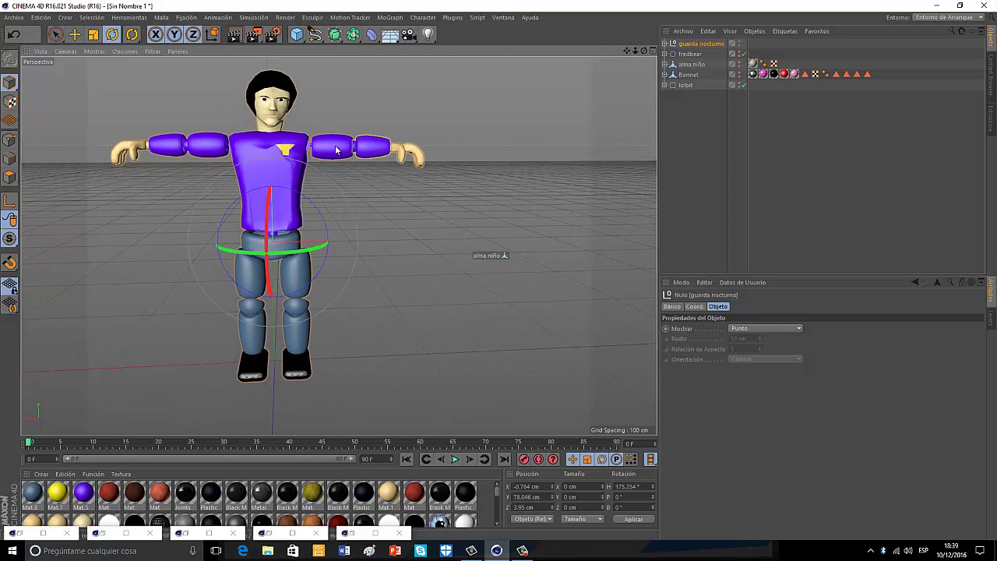